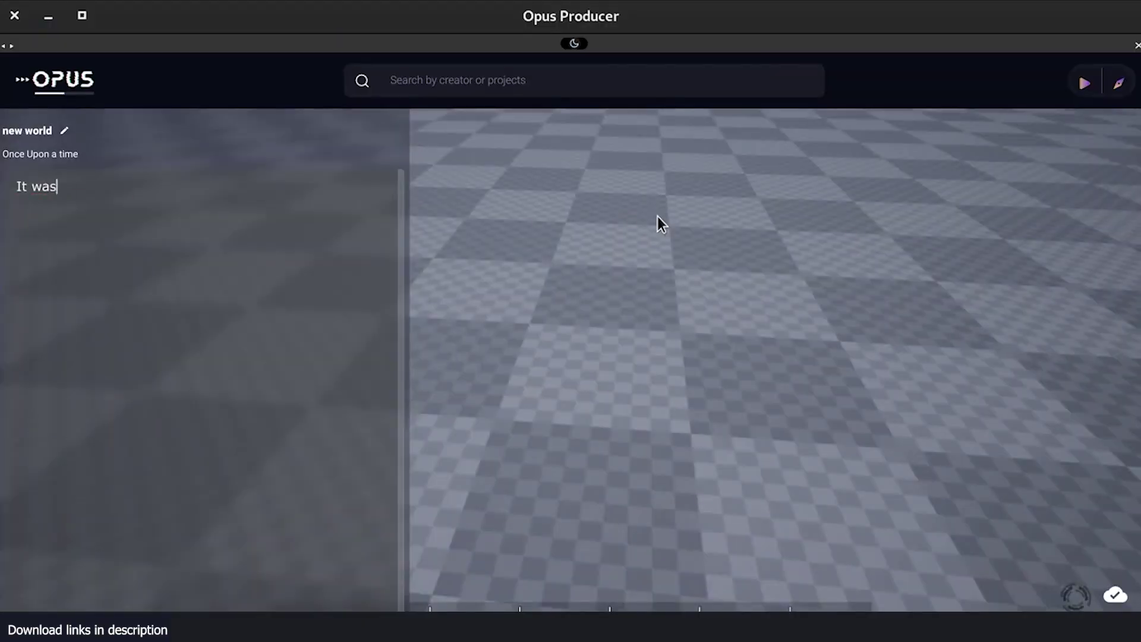
Write the opening line as 'a summer day.', replacing 'winter' with 'summer'.
type("a winter day")
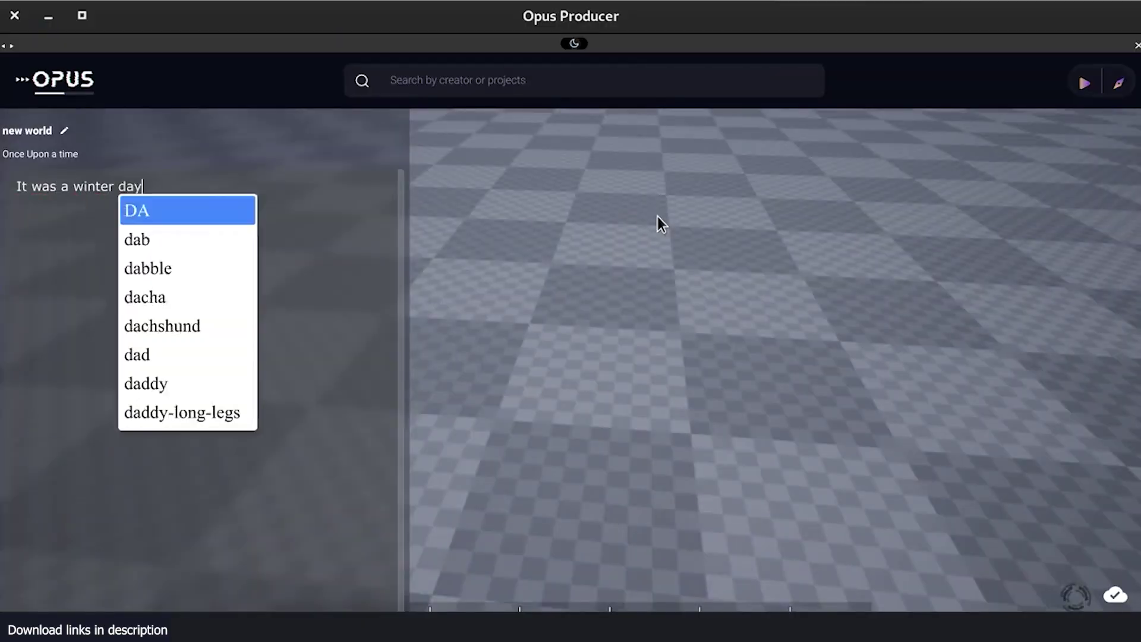
type(".")
key("ctrl+Left")
key("ctrl+Left")
key("ctrl+shift+Left")
type("summer")
key("End")
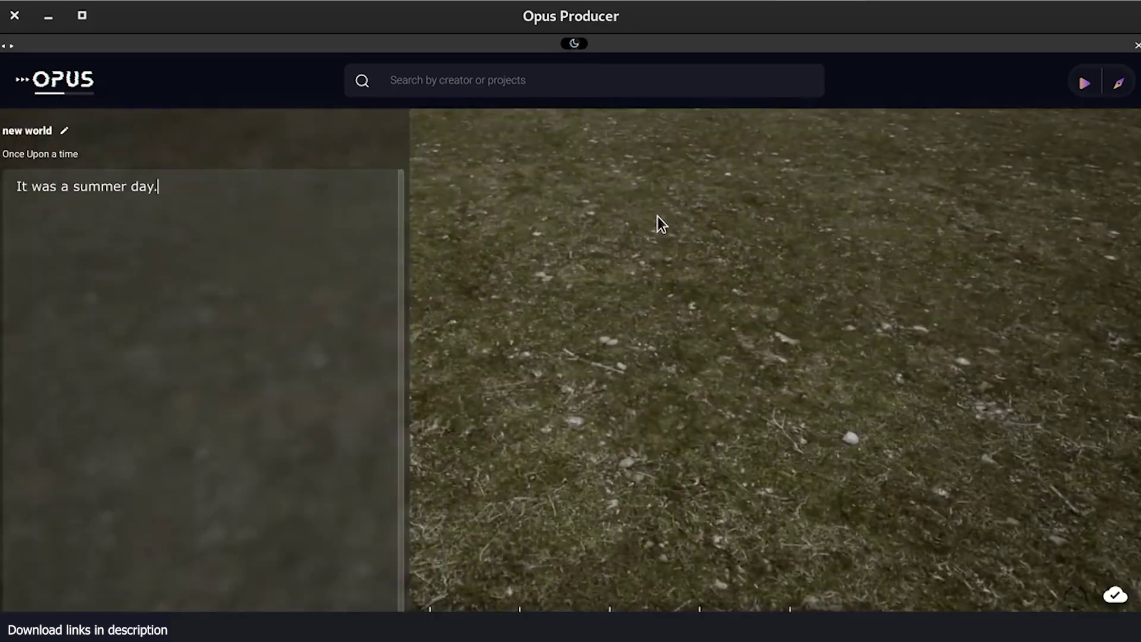
key("Return")
Add 'There was a girl. She had a red ponytail.', begin the clothing line, then play the OPUS tweet video.
type("There was a girl. She had a")
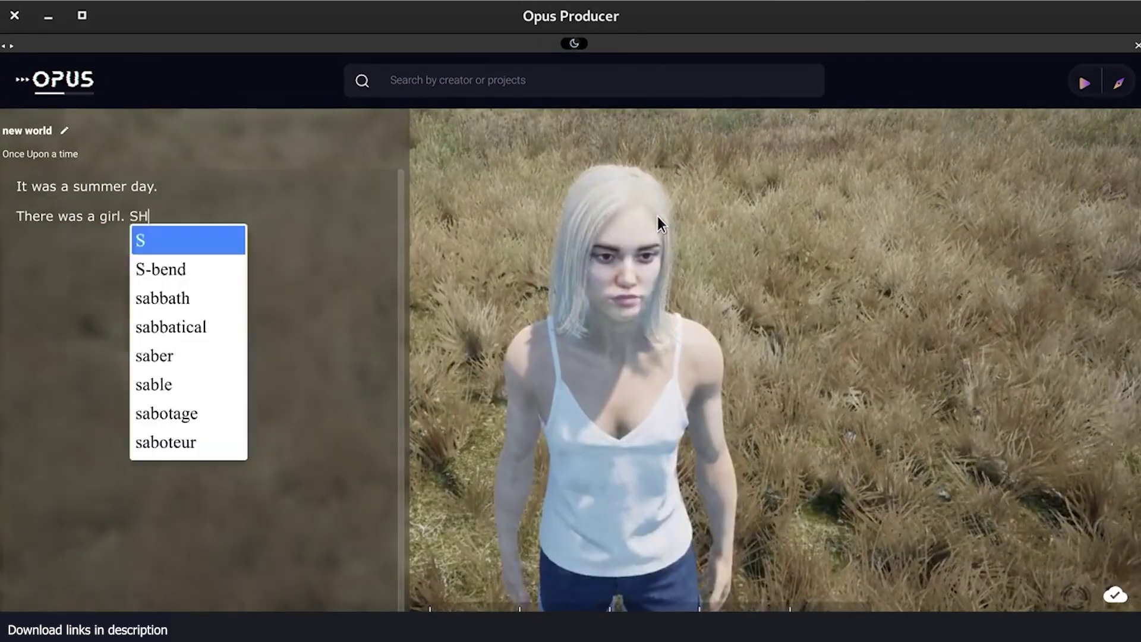
type(" brown ponytail.")
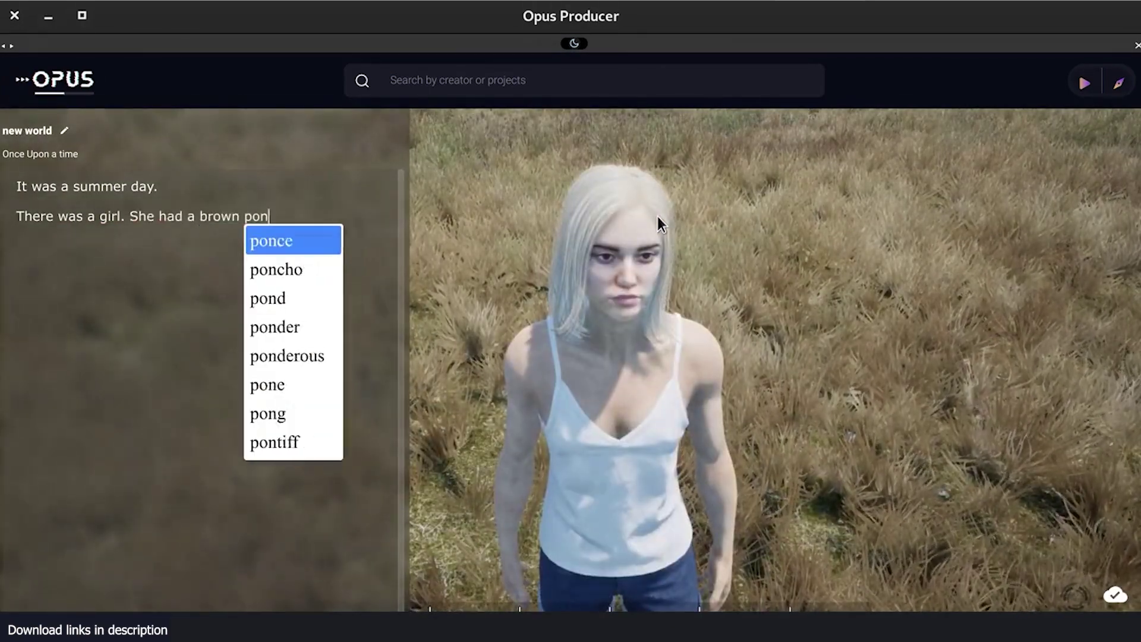
key("ctrl+Left")
key("ctrl+Left")
key("ctrl+shift+Left")
type("red")
key("End")
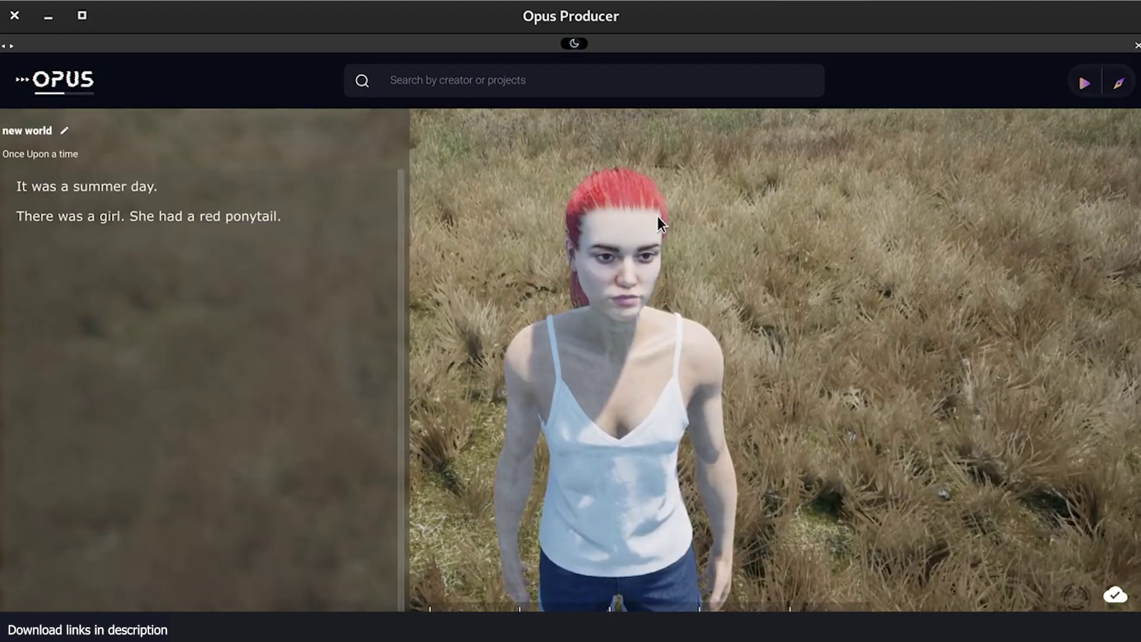
key("Return")
type("She was wearing a bl")
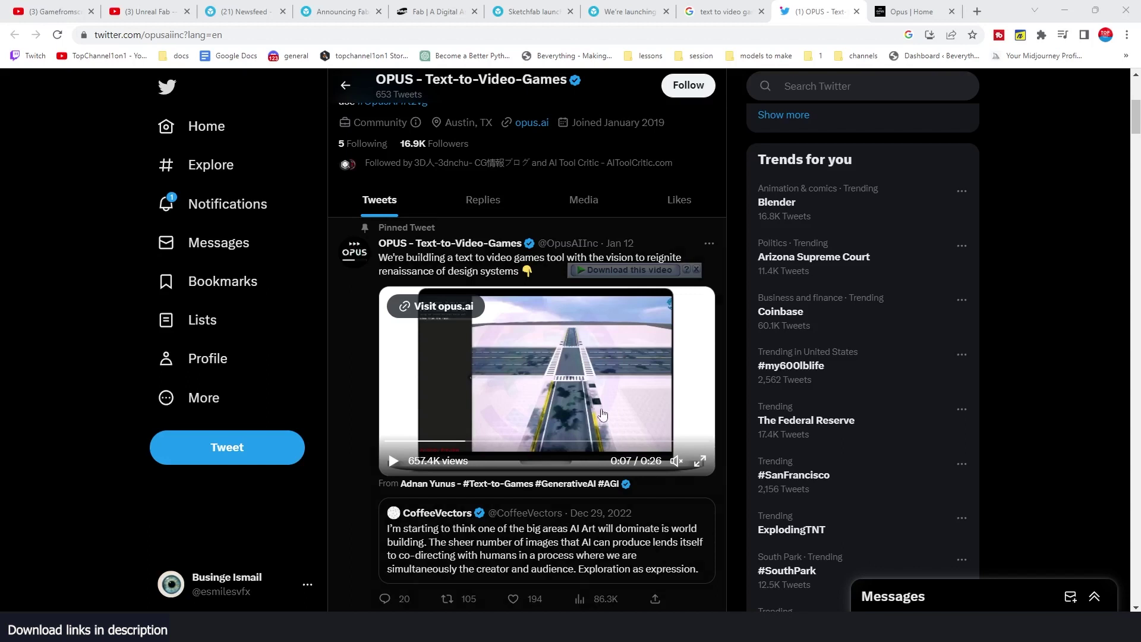
left_click(390, 462)
double_click(552, 408)
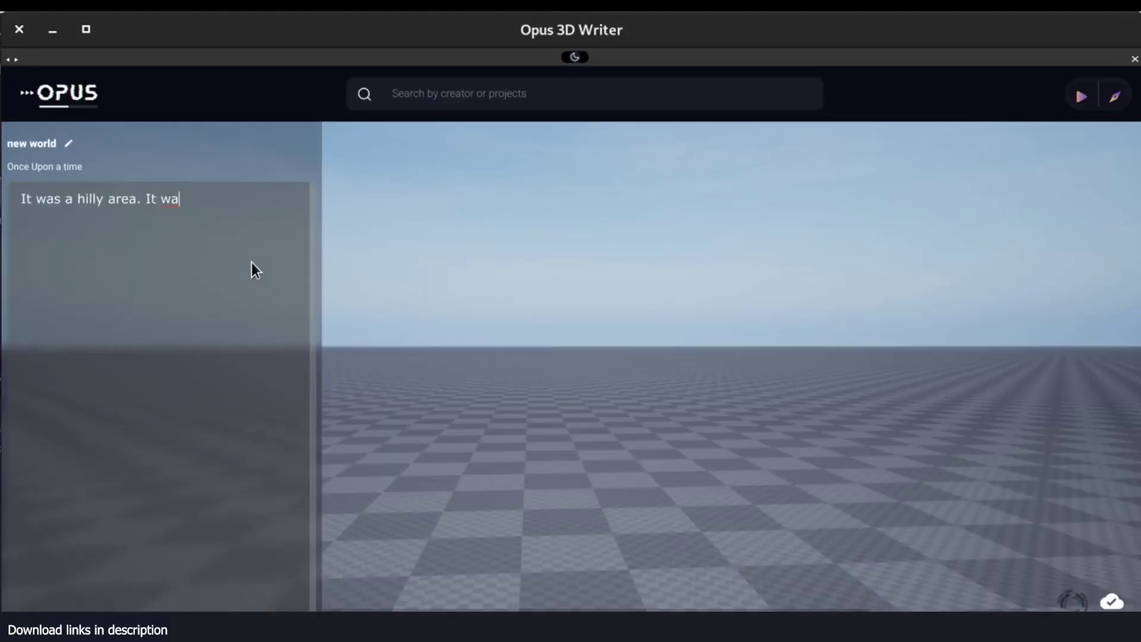
Finish the 'summer day' line and add 'It was cloudy.', fixing the 'cloudly' typo.
type("s a hilly area. It was asummer day.")
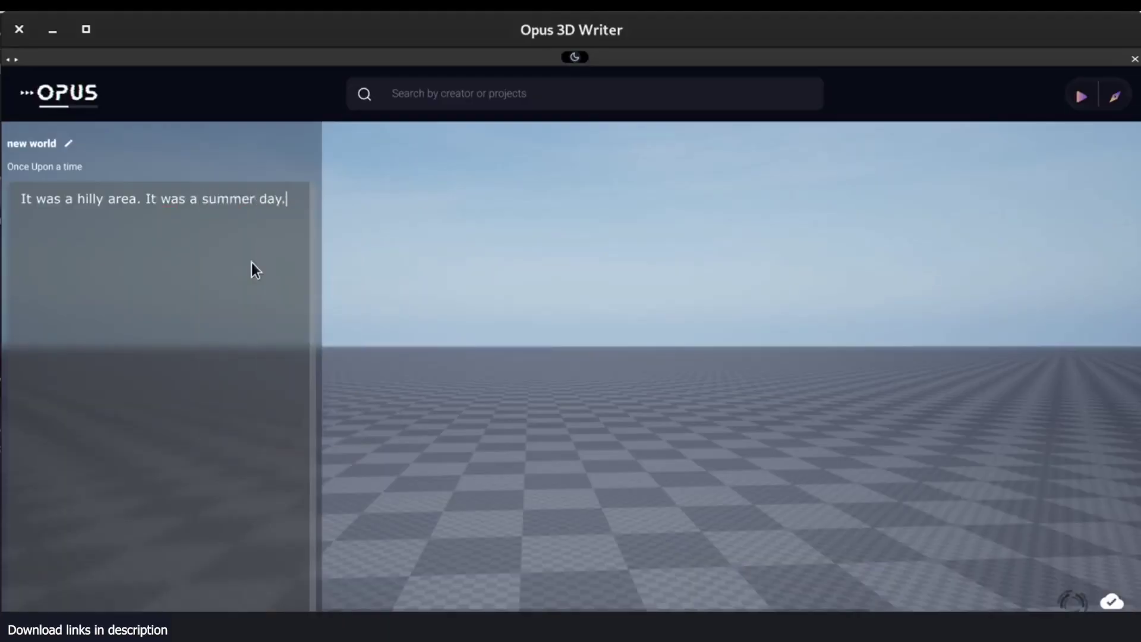
key("Return")
type("It was ")
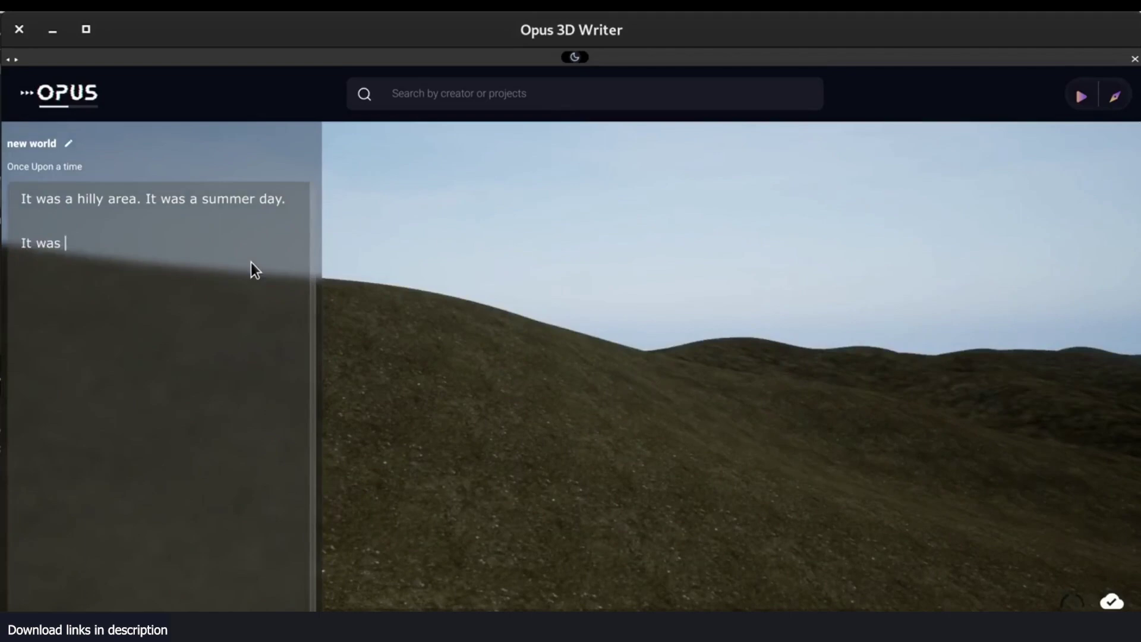
type("cloudly.")
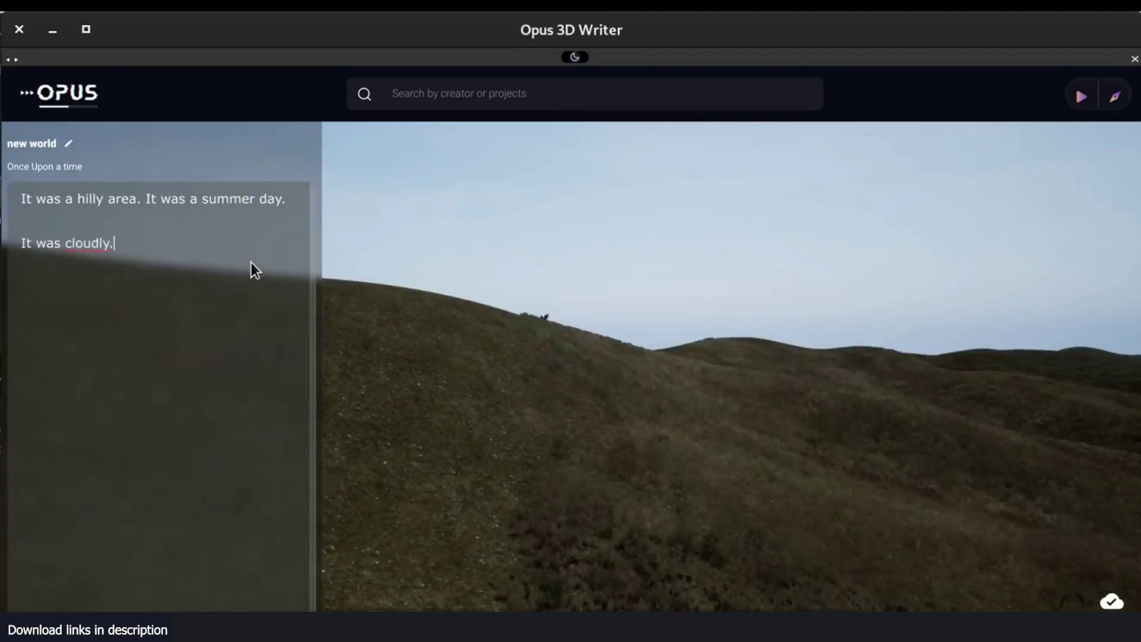
key("Left")
key("Left")
key("BackSpace")
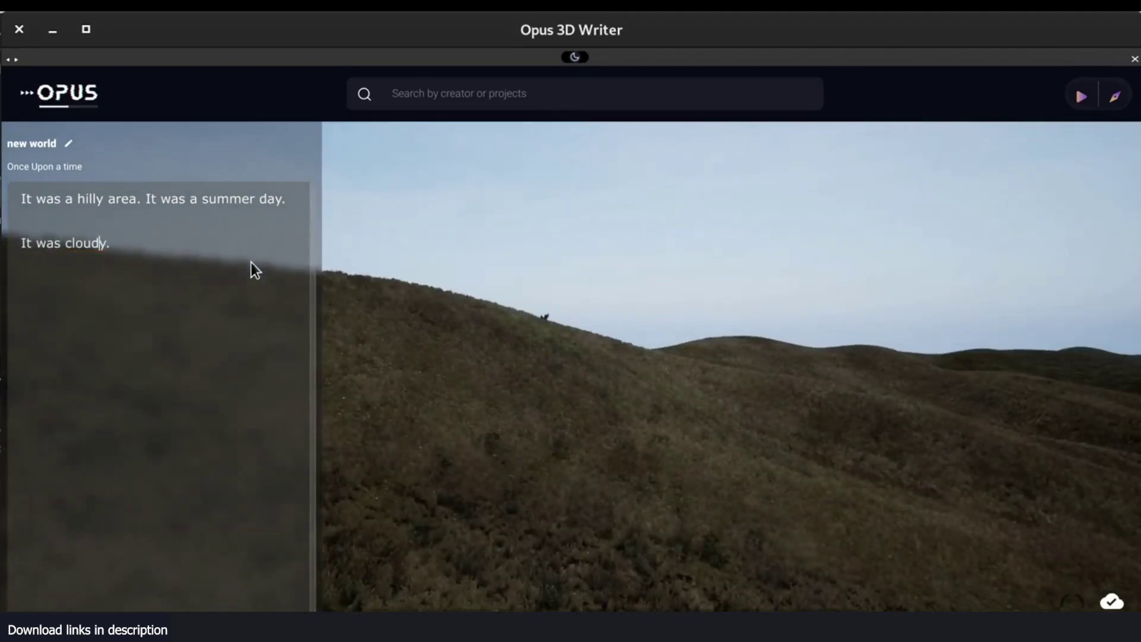
key("Left")
Rewrite the weather line as 'It was overcast.', then change it to 'It was foggy.'.
key("ctrl+Left")
key("ctrl+Left")
key("ctrl+Left")
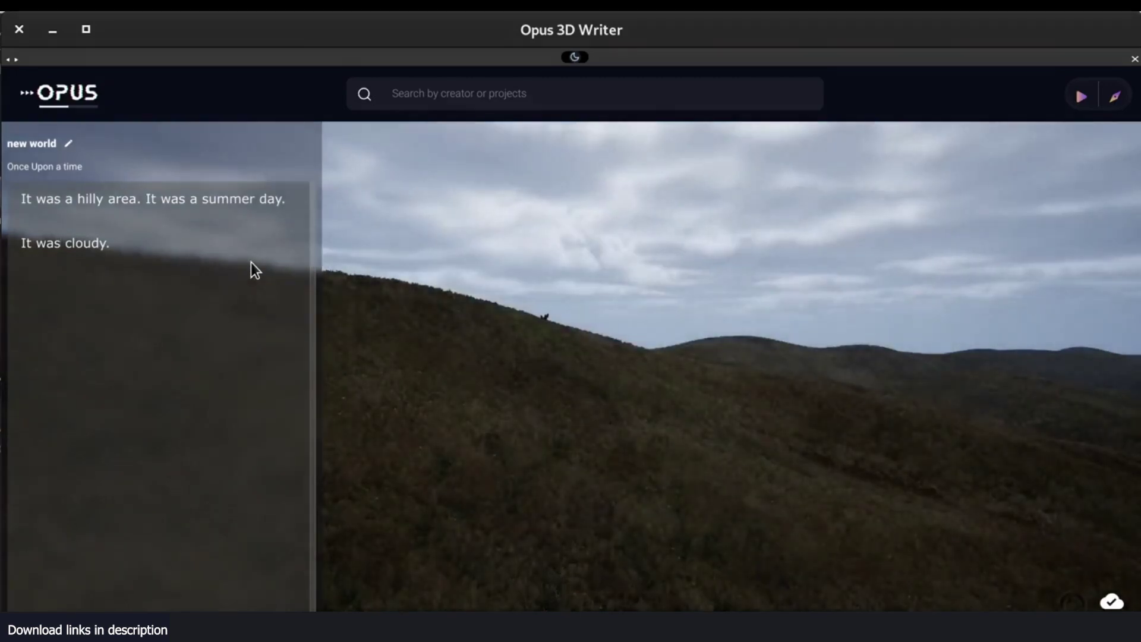
key("shift+End")
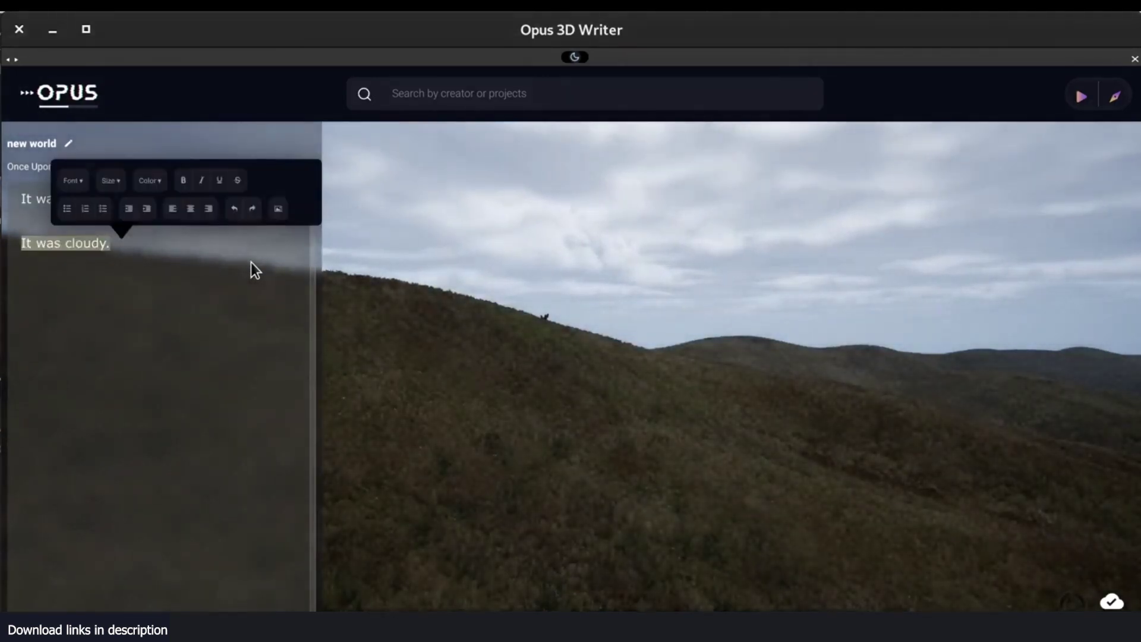
type("It was overcast.")
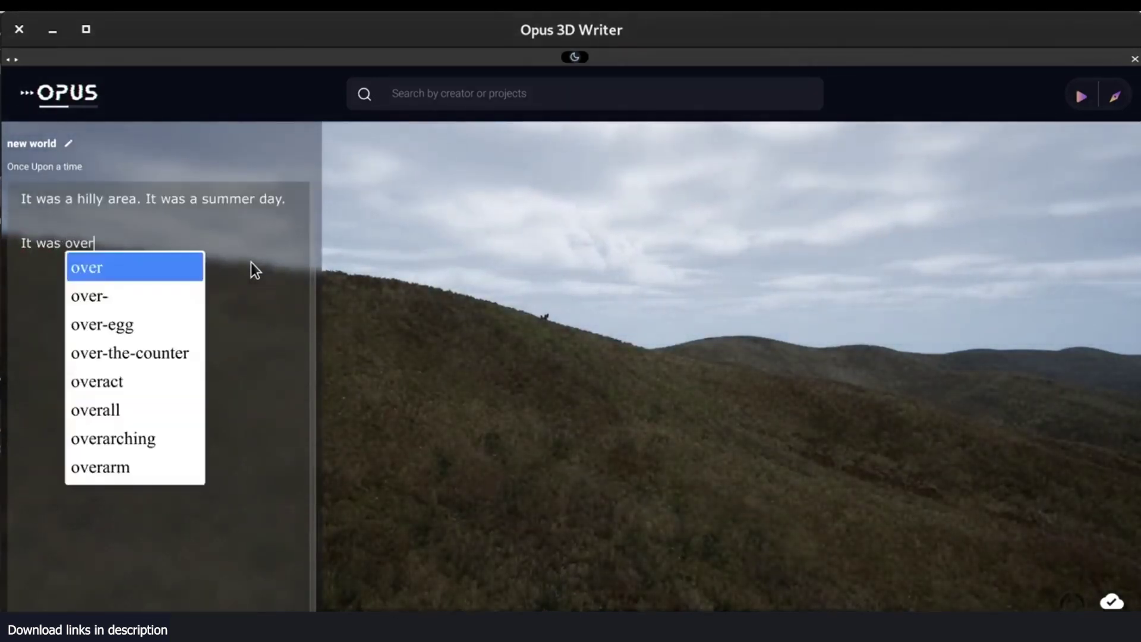
key("Left")
key("shift+Left")
key("shift+Left")
key("shift+Left")
key("shift+Left")
key("shift+Left")
key("shift+Left")
key("shift+Left")
key("shift+Left")
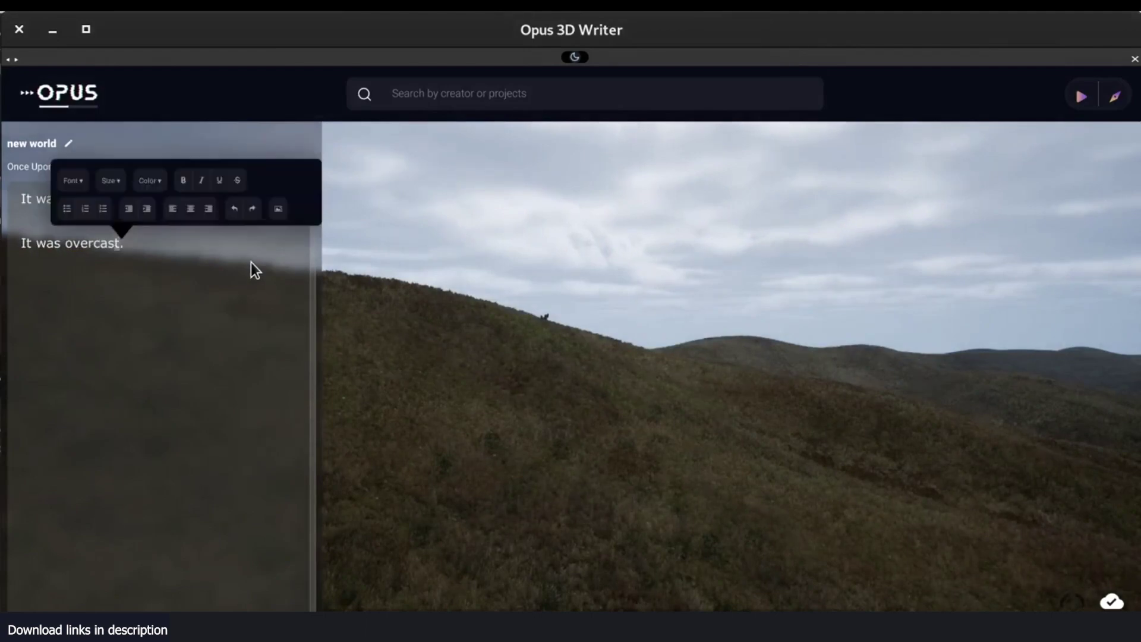
type("fogg")
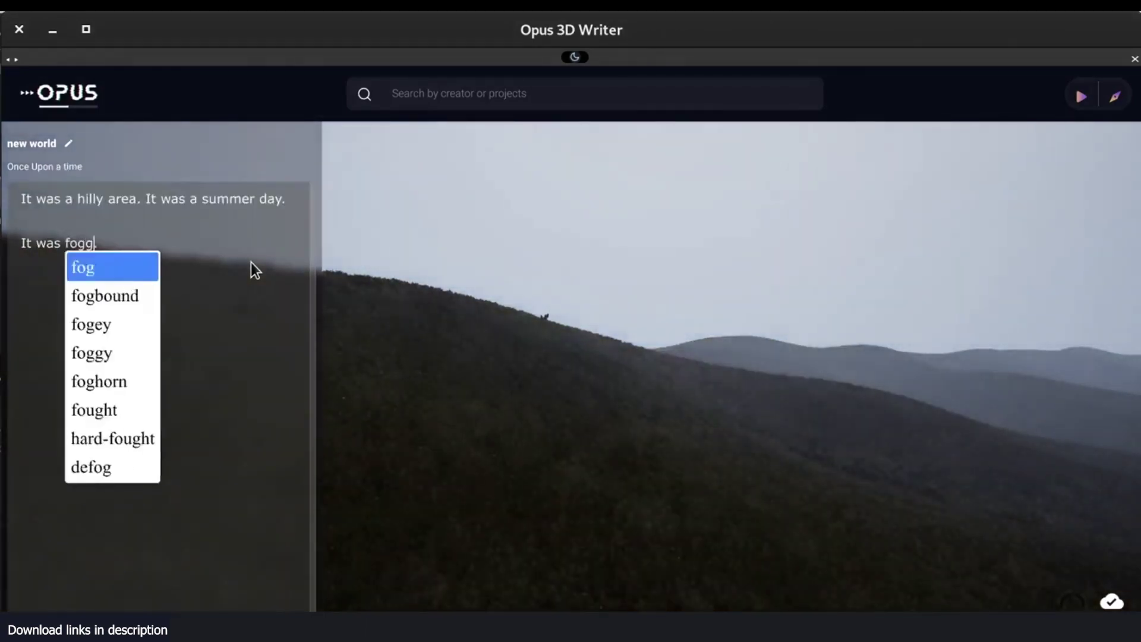
type("y")
key("shift+Right")
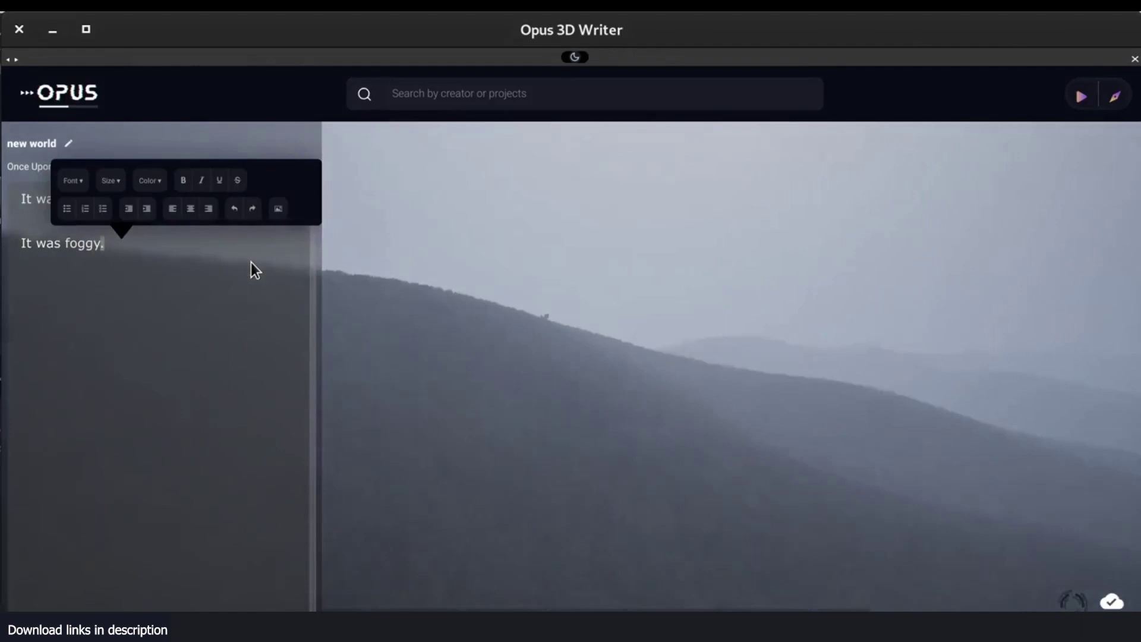
Delete the 'It was foggy.' weather line.
key("Home")
key("shift+End")
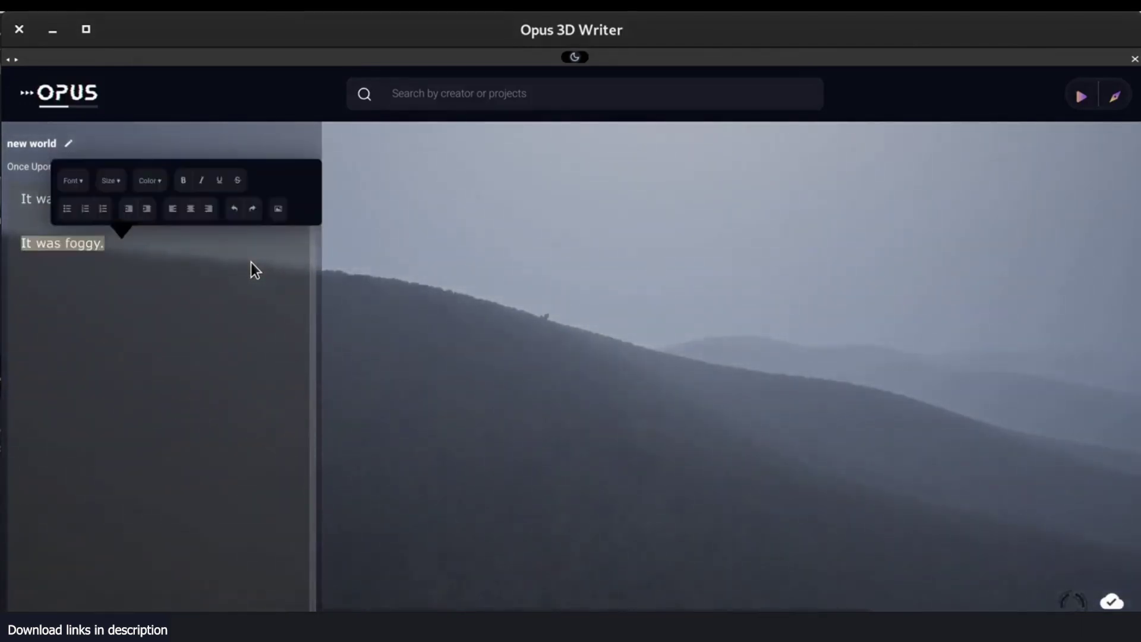
key("BackSpace")
Write the weather line as raining, then a light shower, then 'it was a thunderstorm.'.
type("It was ")
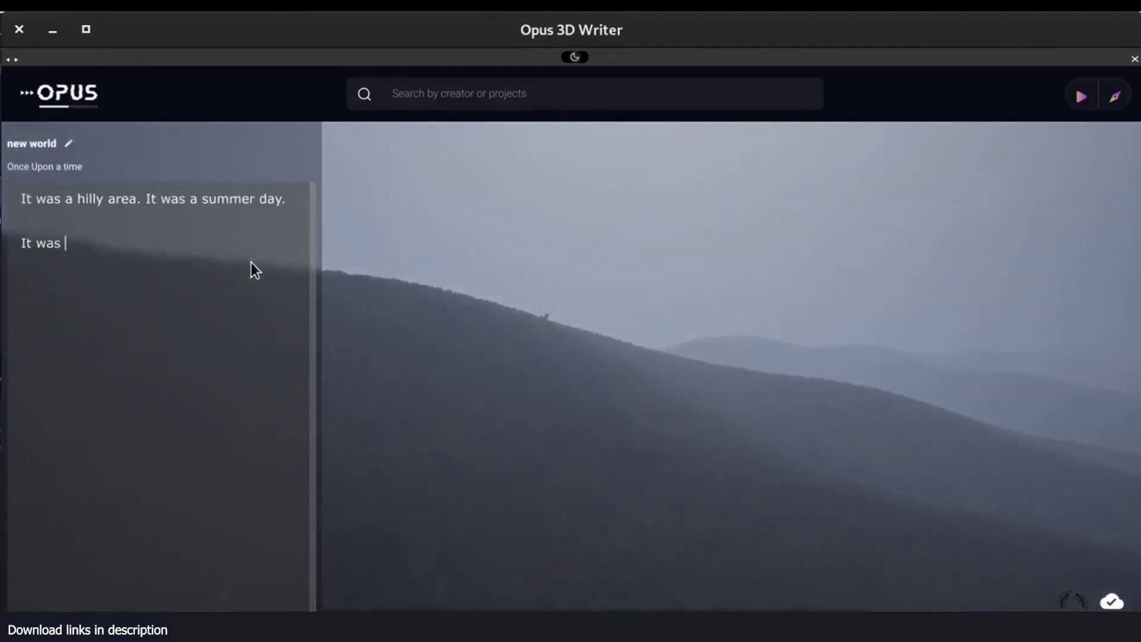
type("raining.")
key("shift+Home")
type("It w")
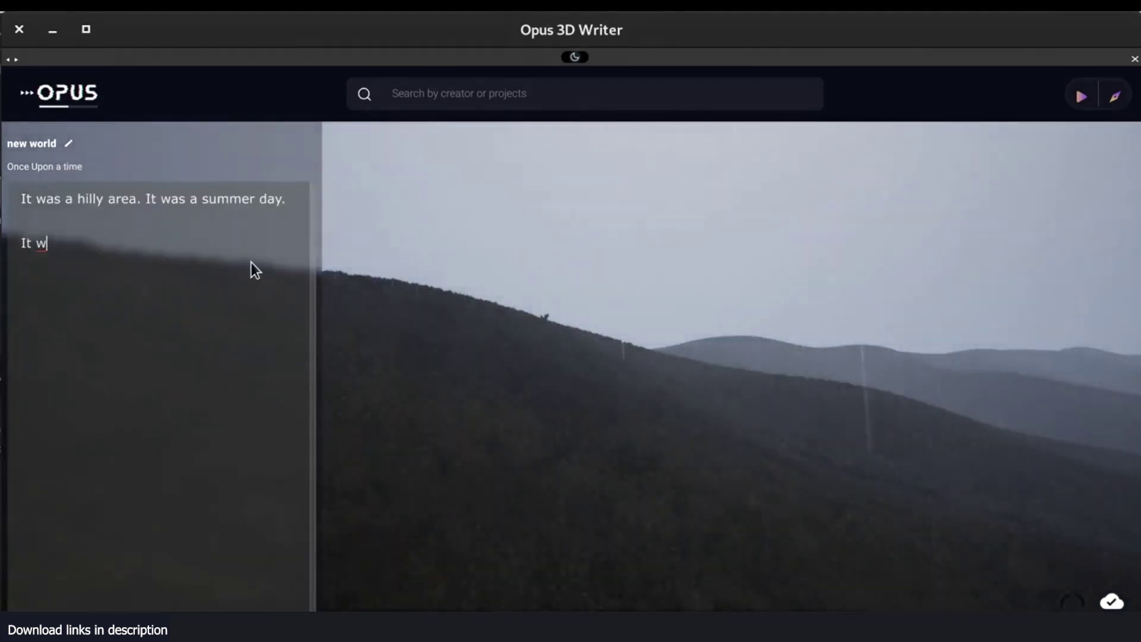
type("as a light")
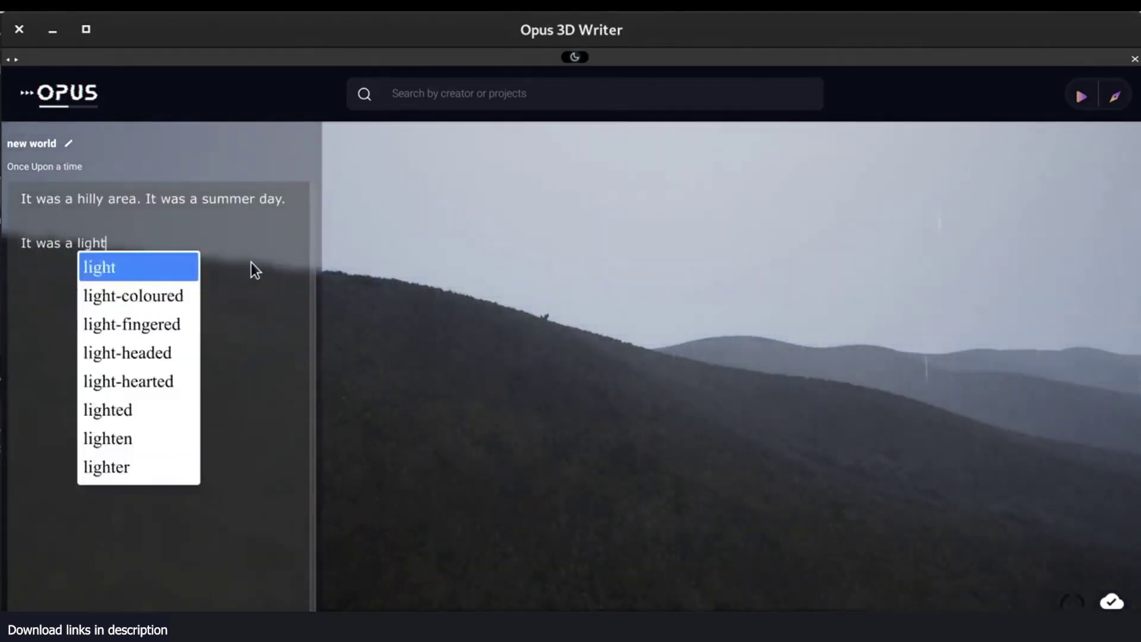
type(" shower.")
key("shift+Home")
type("it was a thunders")
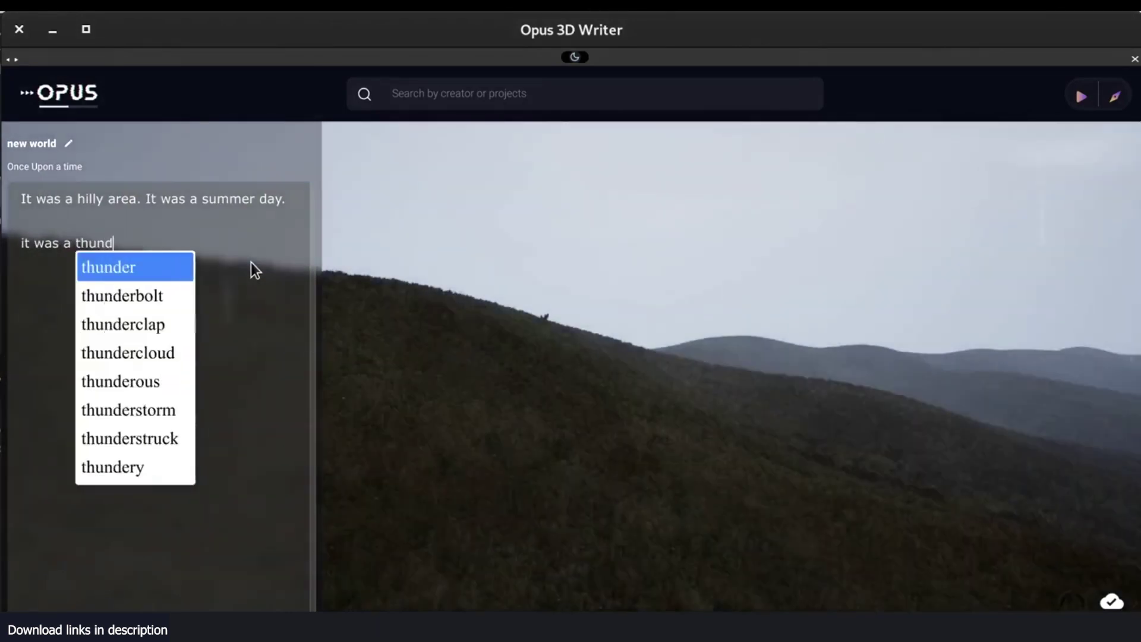
type("t")
key("Return")
type(".")
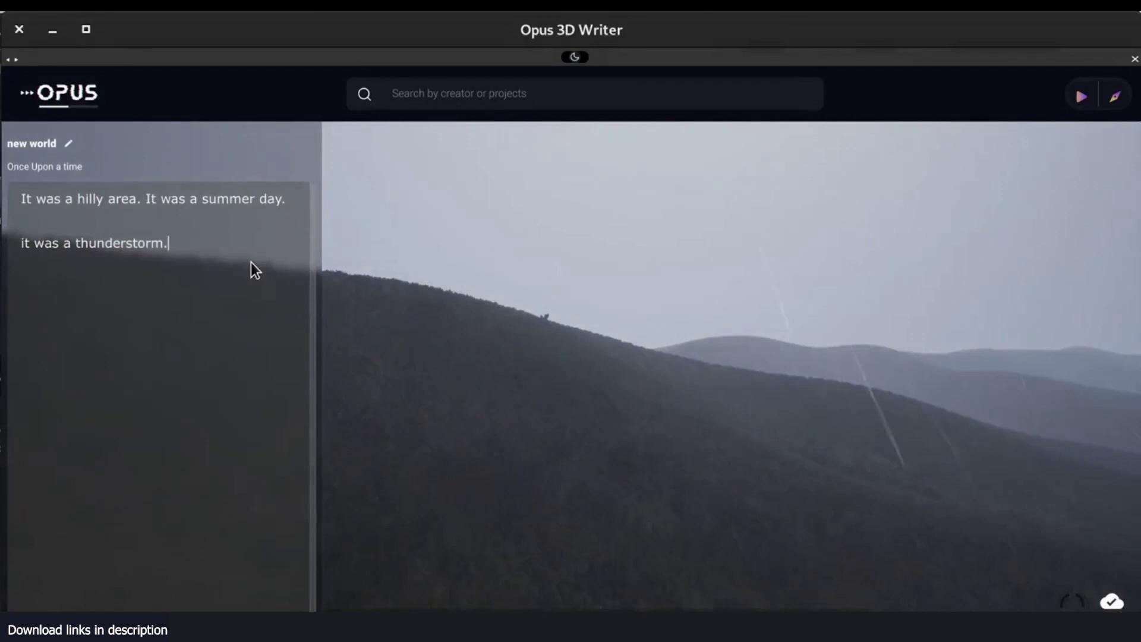
Replace the thunderstorm line with 'It was snowing.', then 'It was a snowstorm.', then delete it.
key("shift+Home")
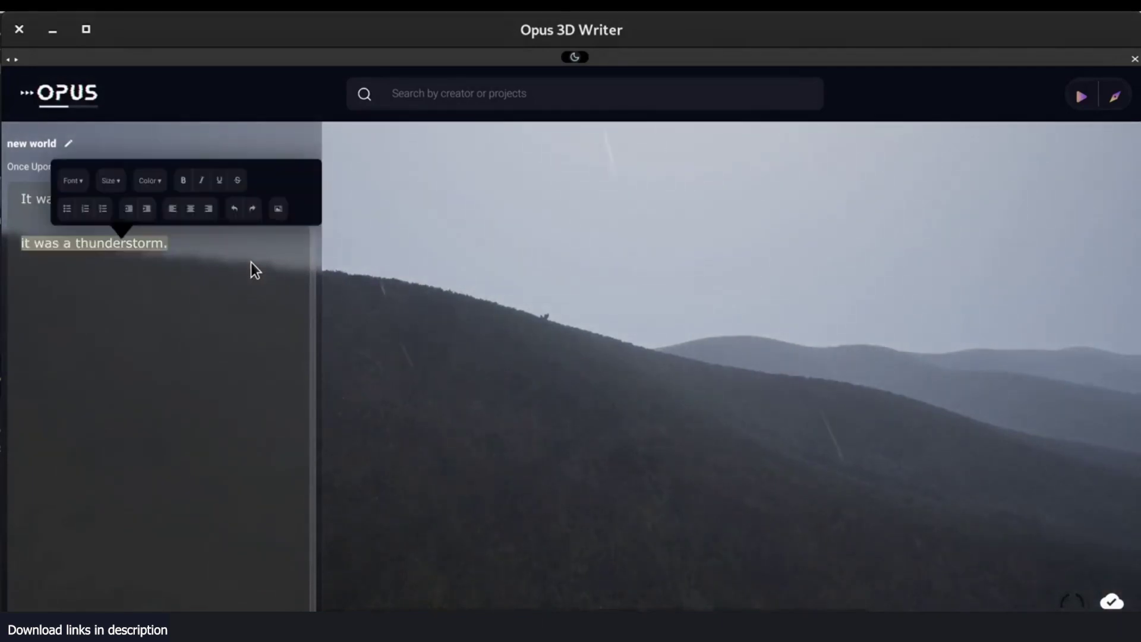
type("It was s")
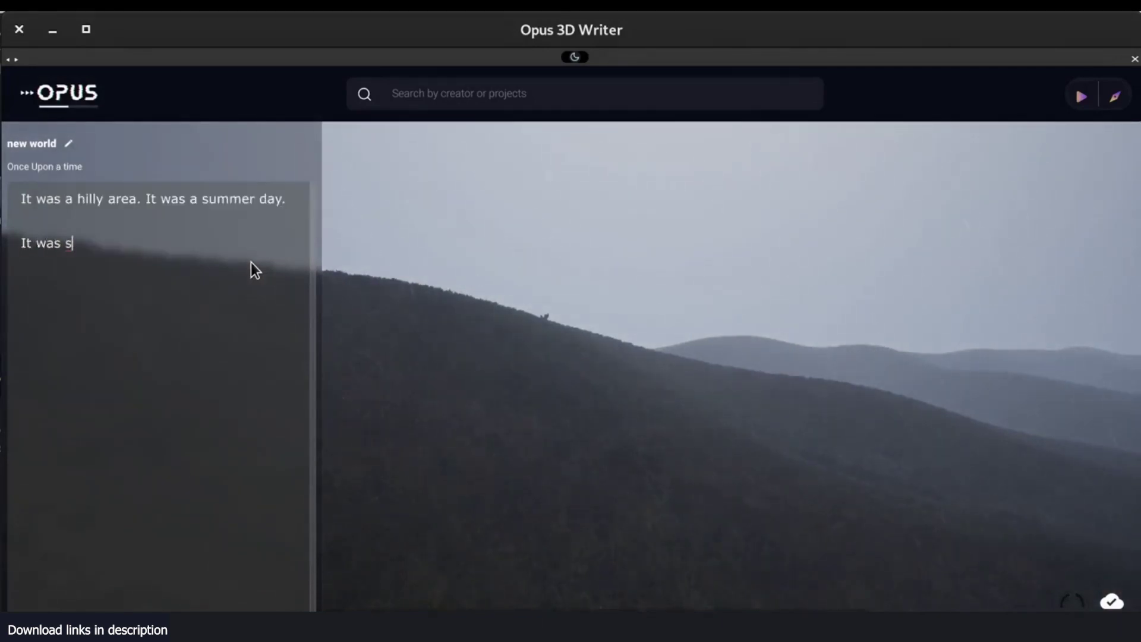
type("nowing.")
key("shift+Home")
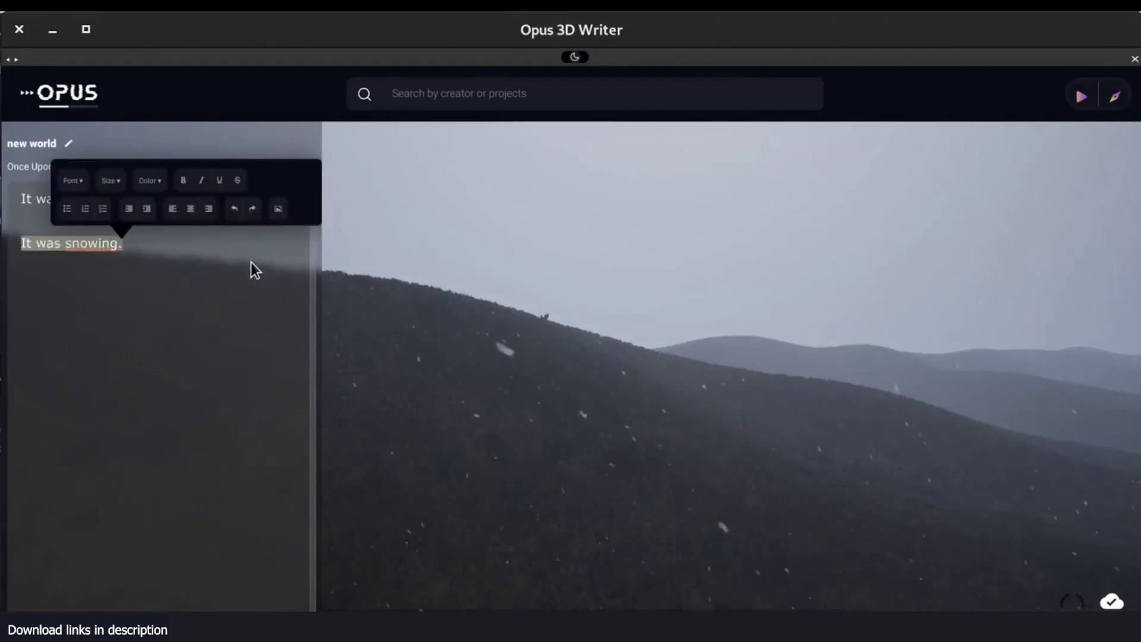
type("It was a ")
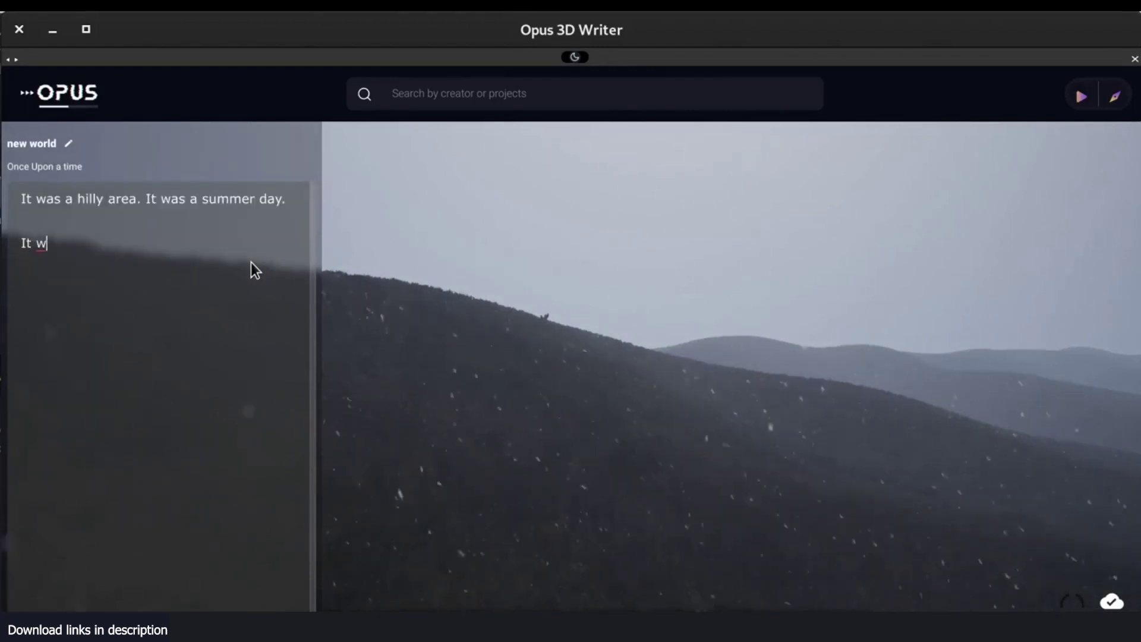
type("snowstorm.")
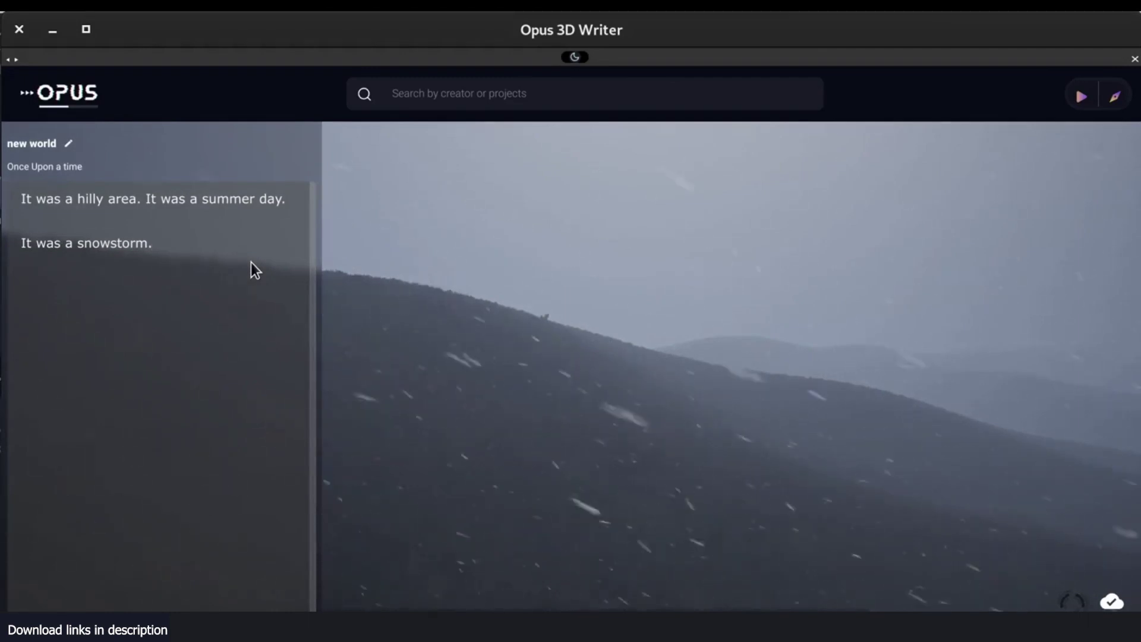
key("shift+Home")
key("BackSpace")
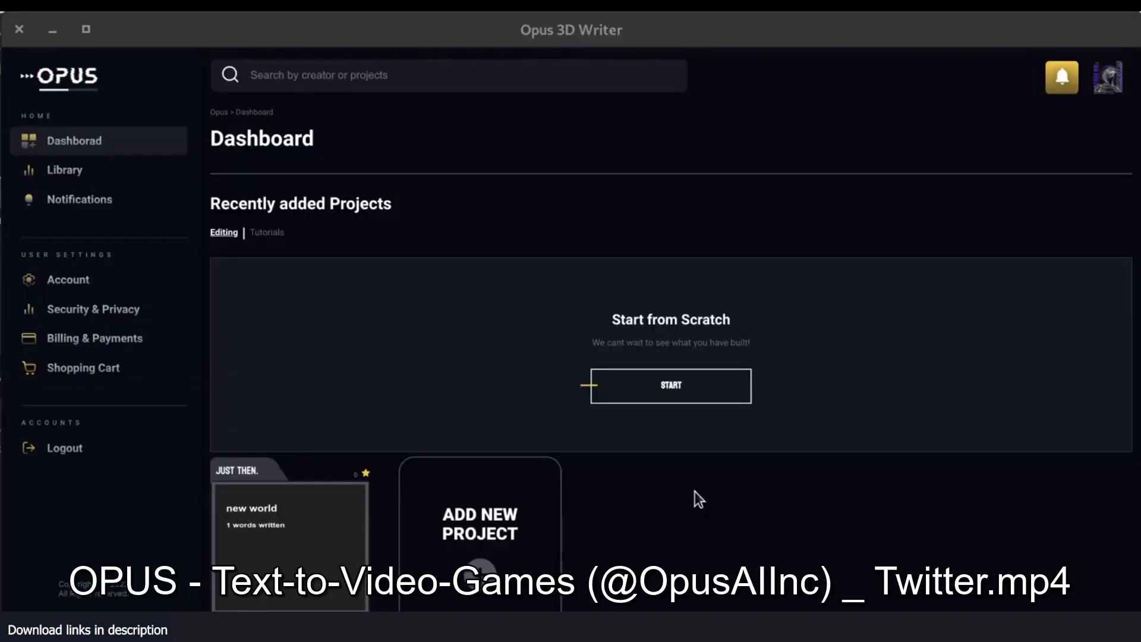
Start a blank project from scratch and type 'It was a hilly area. It wa' as the story.
left_click(682, 393)
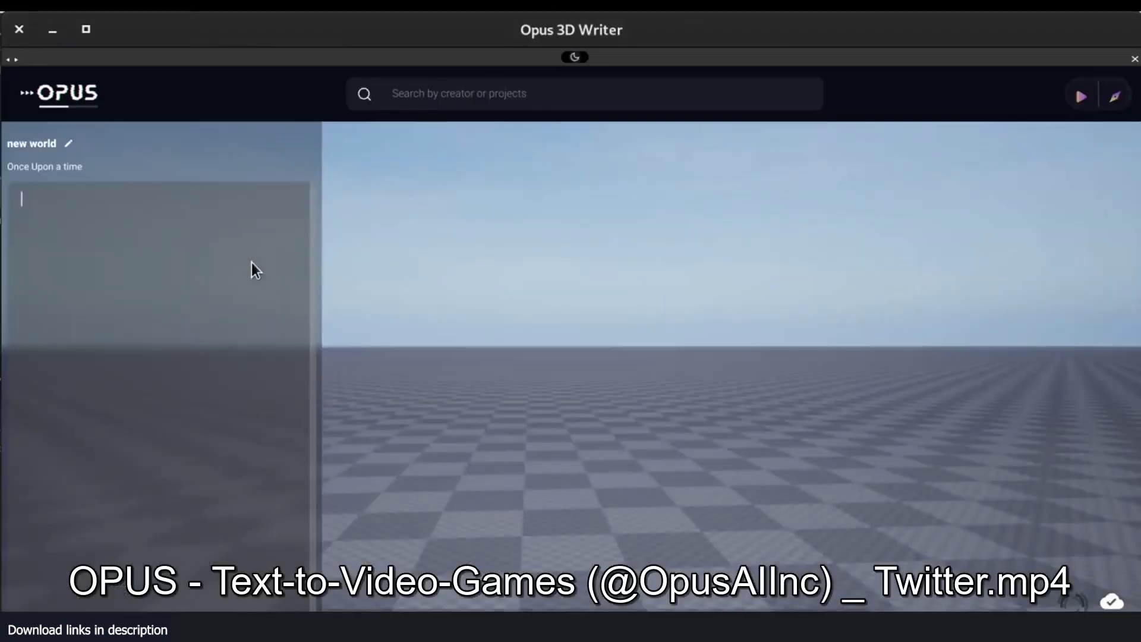
type("t was a hilly are")
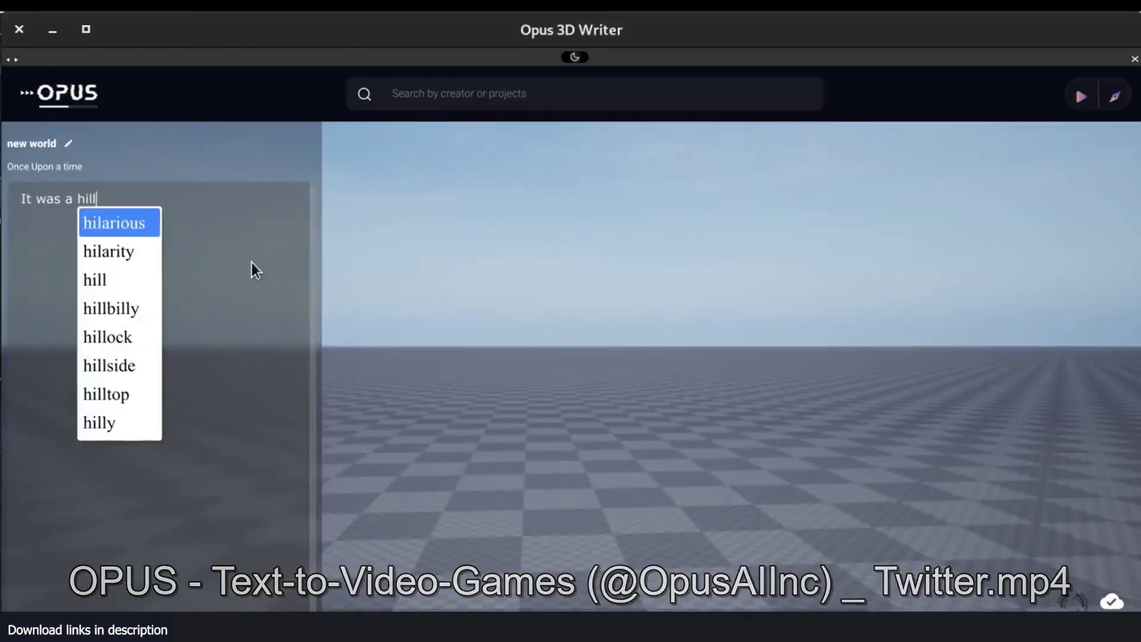
type("a. It wa")
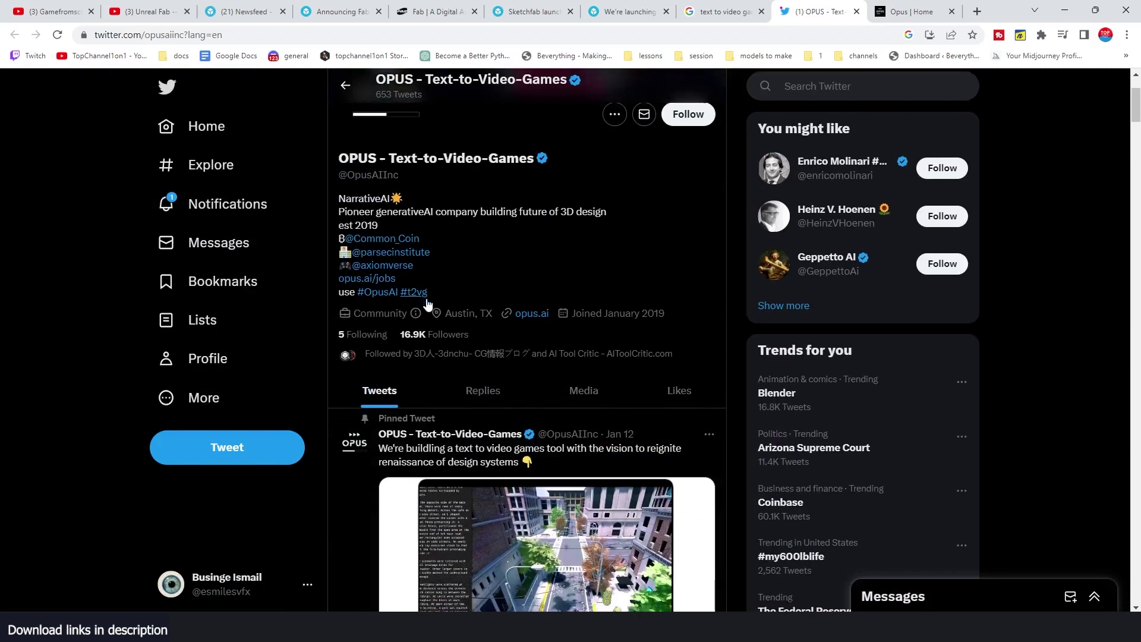
Scroll the OPUS timeline to the retweeted Opus Producer sneak-peek video and play it full screen.
scroll(458, 356, "down", 10)
scroll(559, 407, "down", 7)
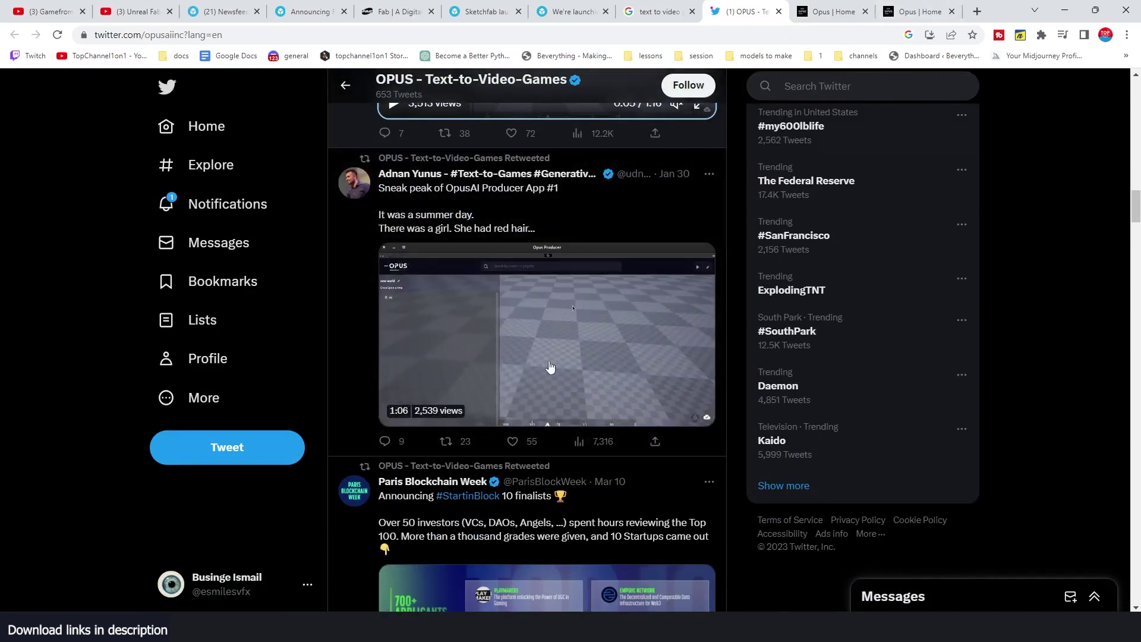
left_click(701, 411)
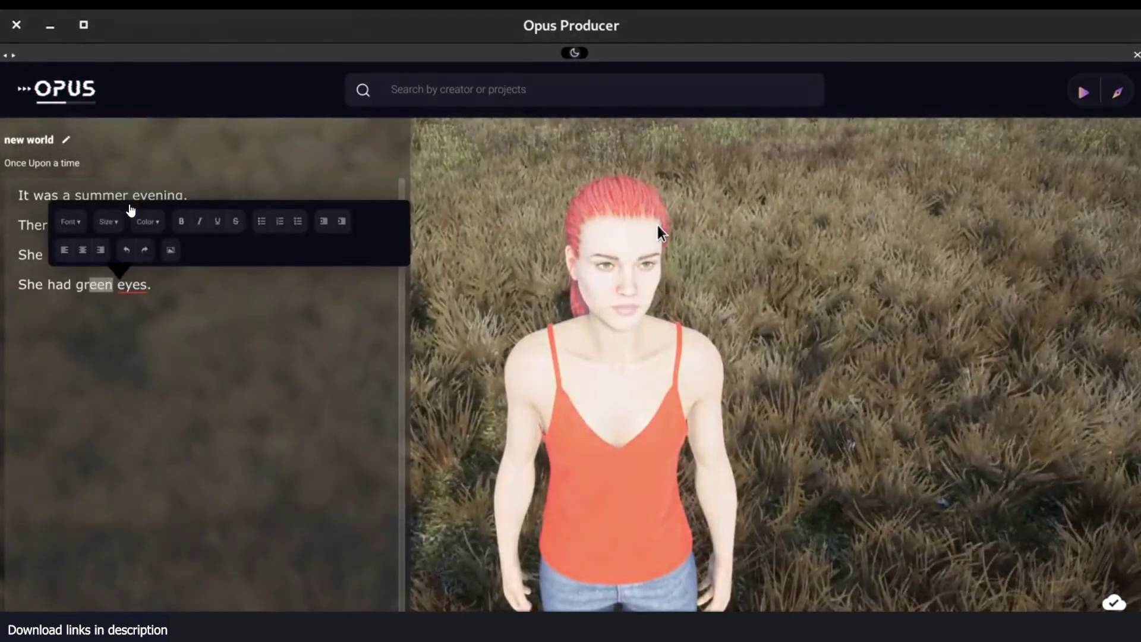
key("Left")
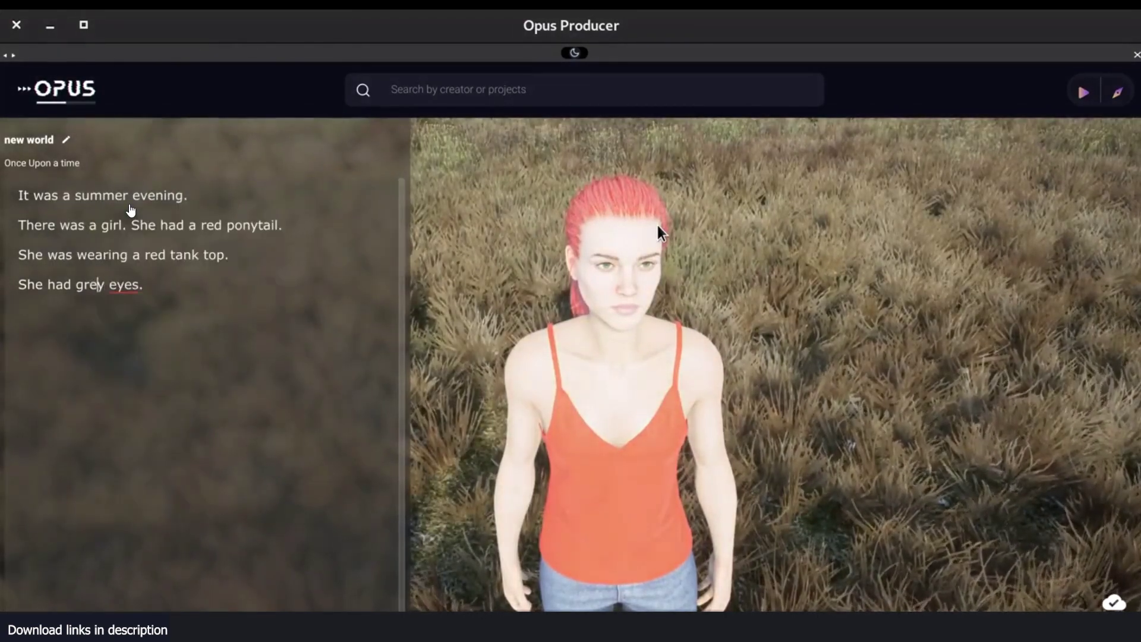
left_click(278, 243)
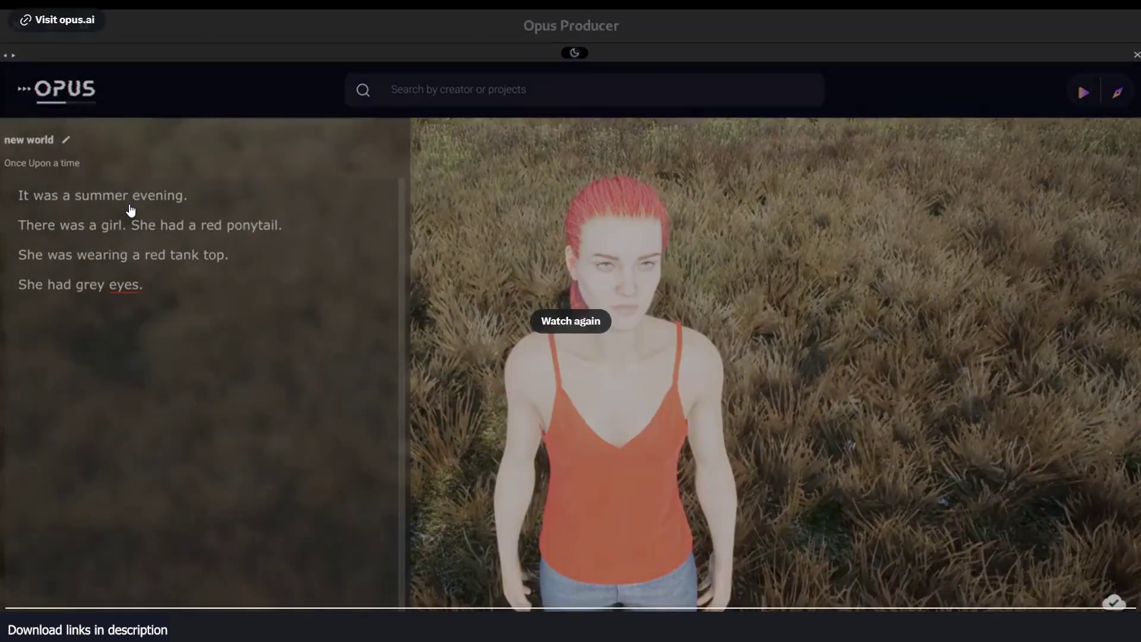
Replay the video from the beginning and scroll through the opus.ai showcase cards.
left_click(54, 607)
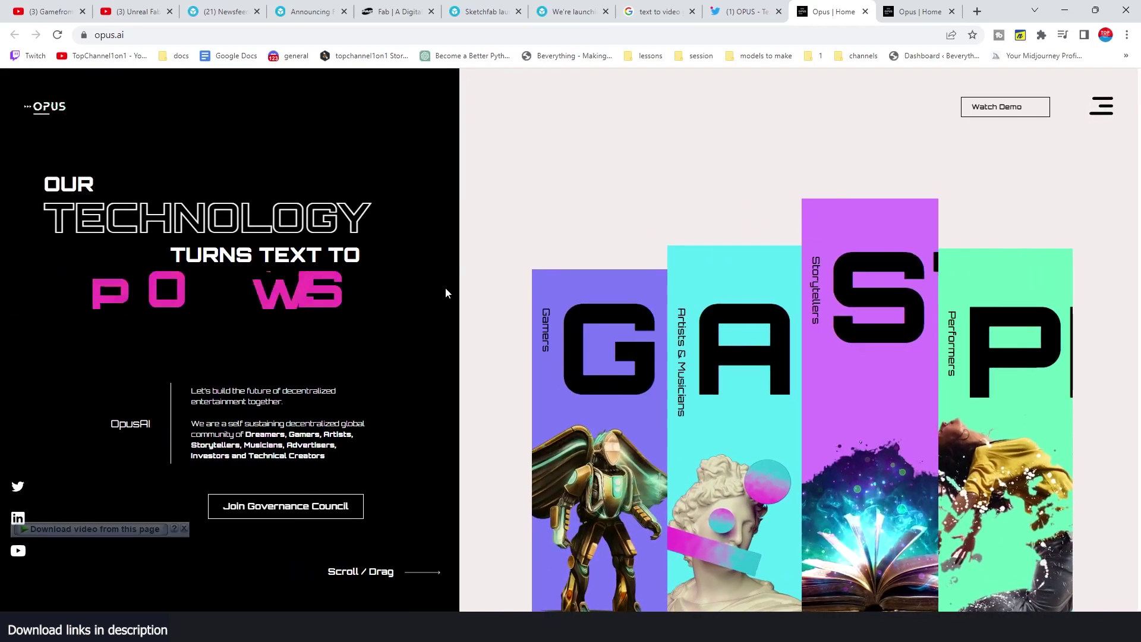
scroll(447, 292, "down", 5)
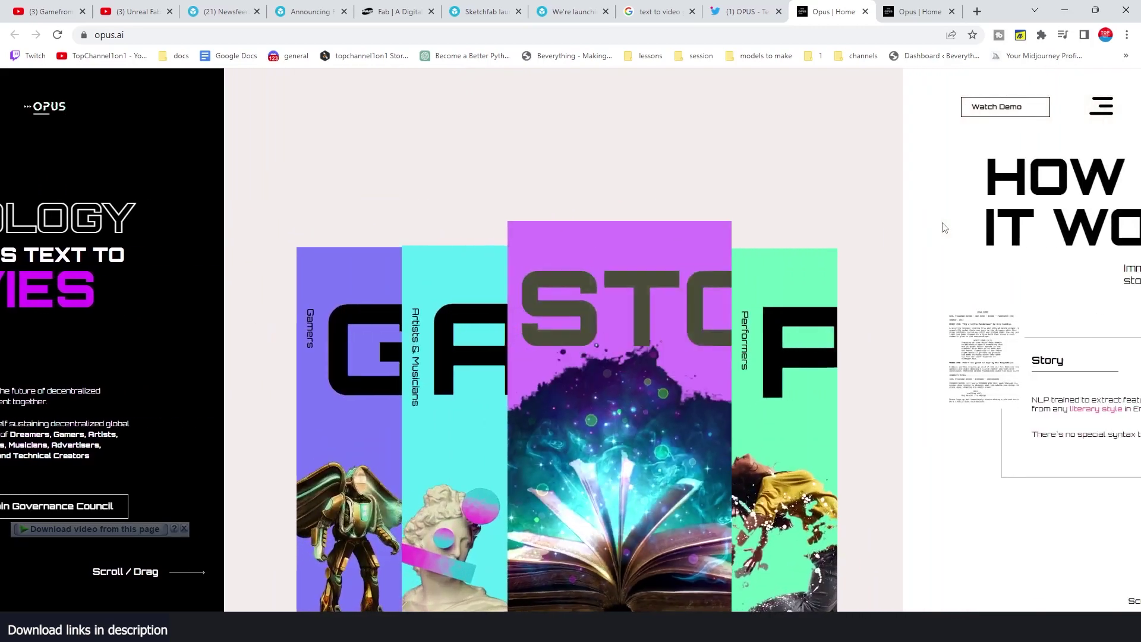
scroll(537, 554, "down", 5)
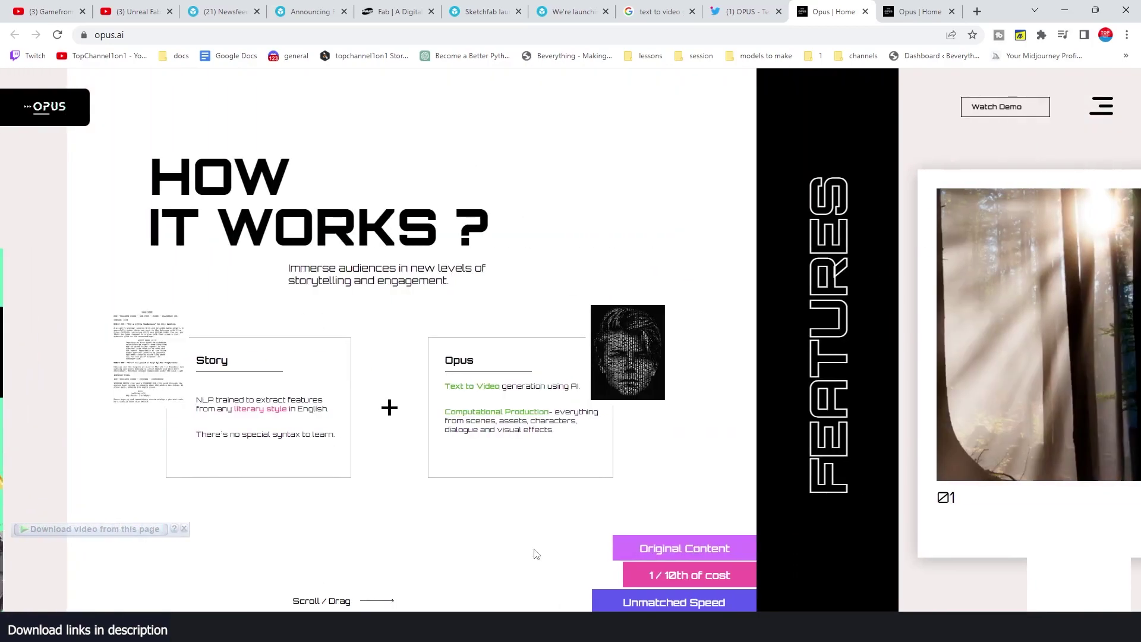
scroll(536, 554, "down", 8)
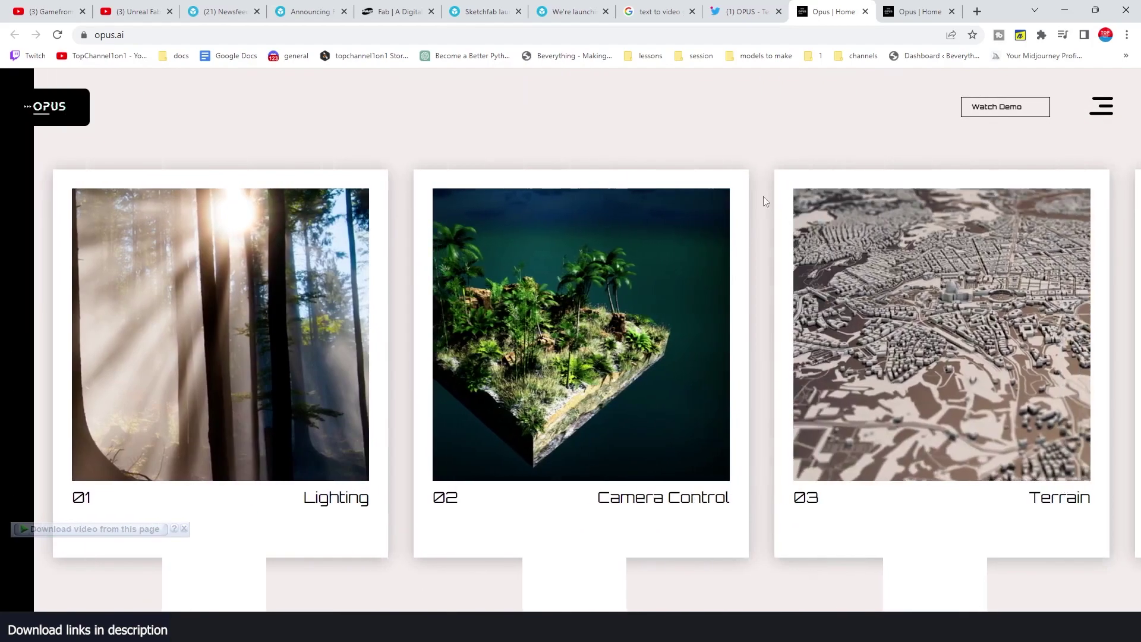
scroll(783, 569, "down", 2)
Scroll the card strip back to FEATURES and start the Watch Demo video.
scroll(87, 288, "up", 4)
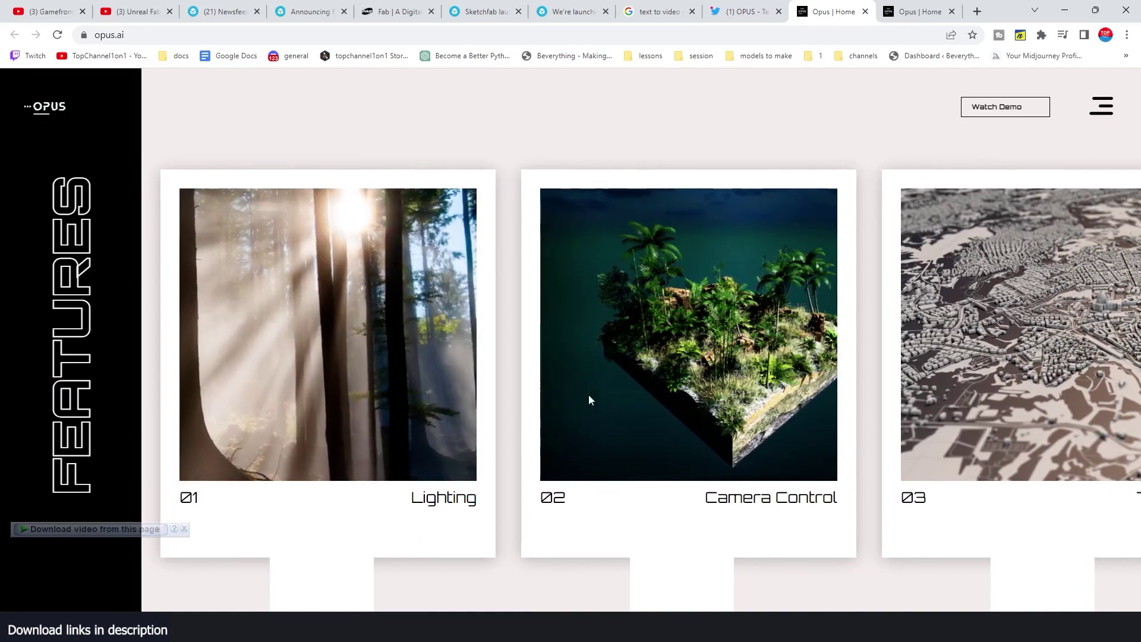
scroll(780, 562, "down", 3)
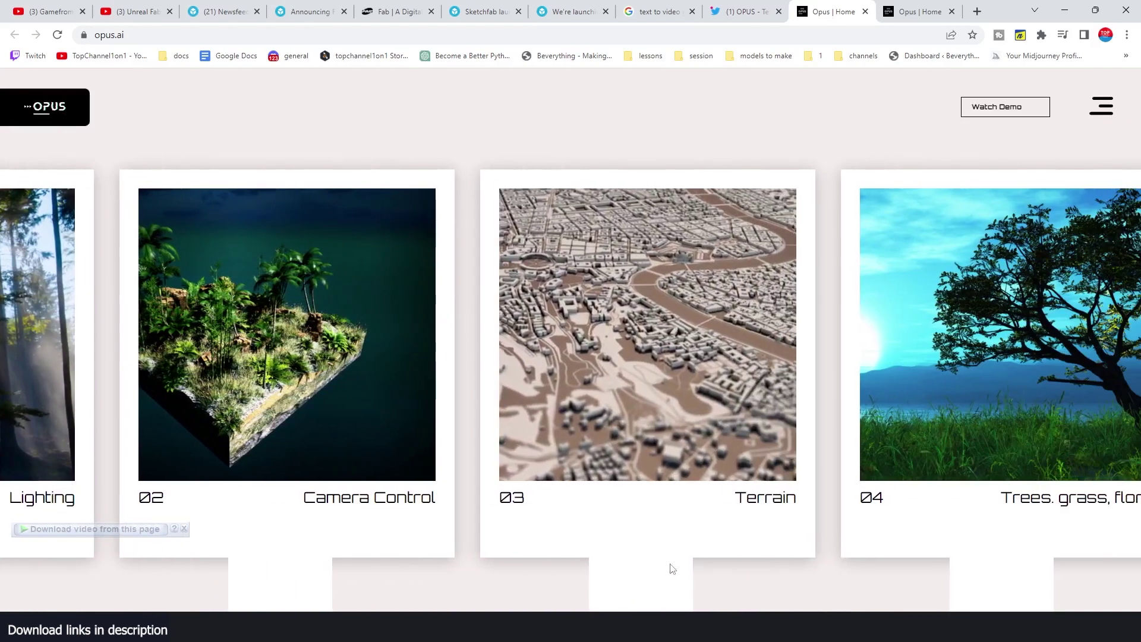
scroll(671, 569, "down", 3)
scroll(721, 555, "down", 1)
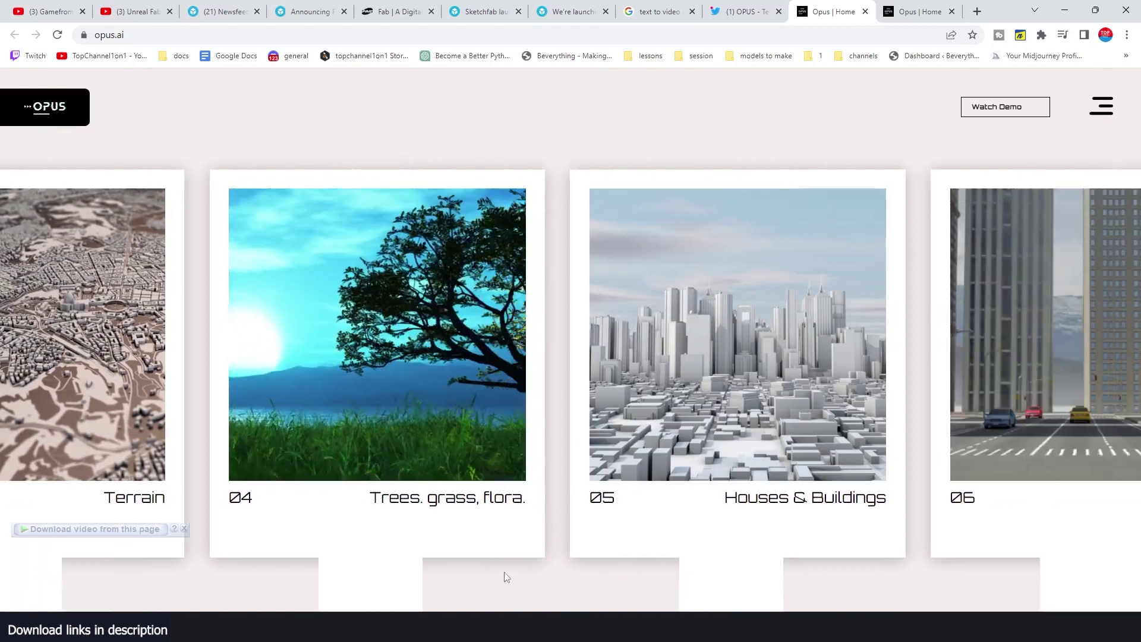
scroll(612, 548, "down", 3)
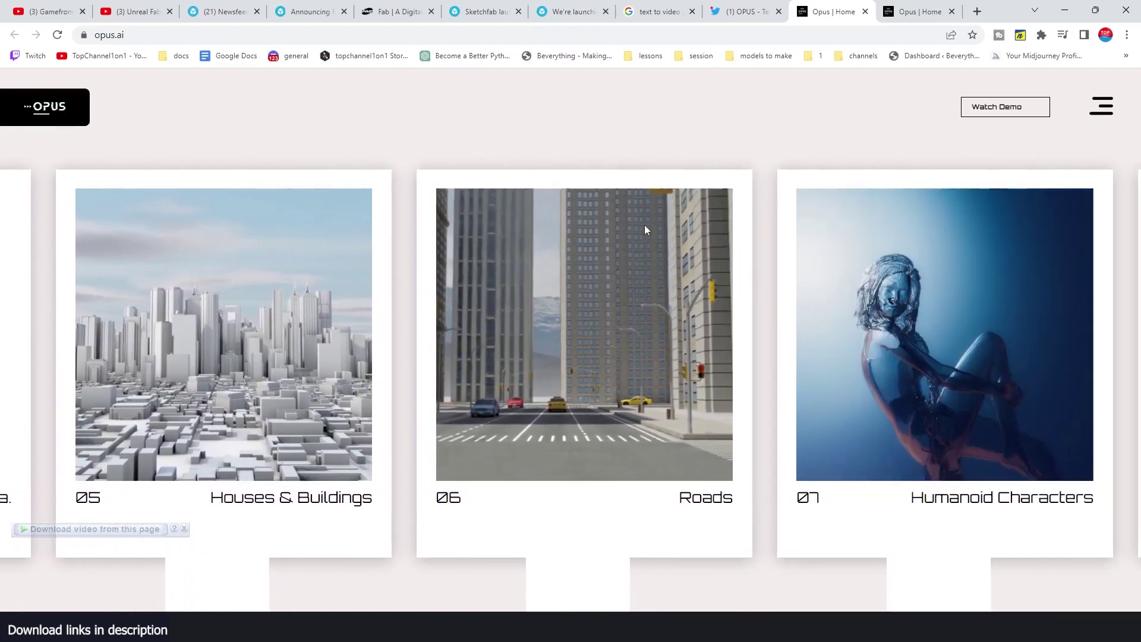
scroll(933, 563, "down", 2)
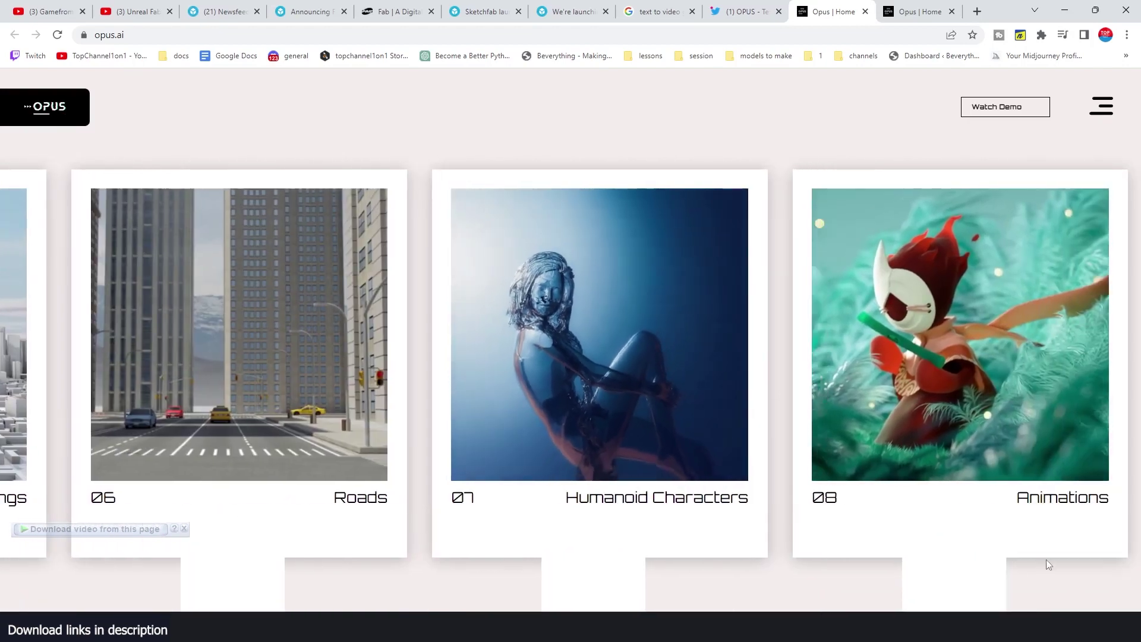
scroll(1049, 565, "down", 3)
scroll(581, 384, "down", 1)
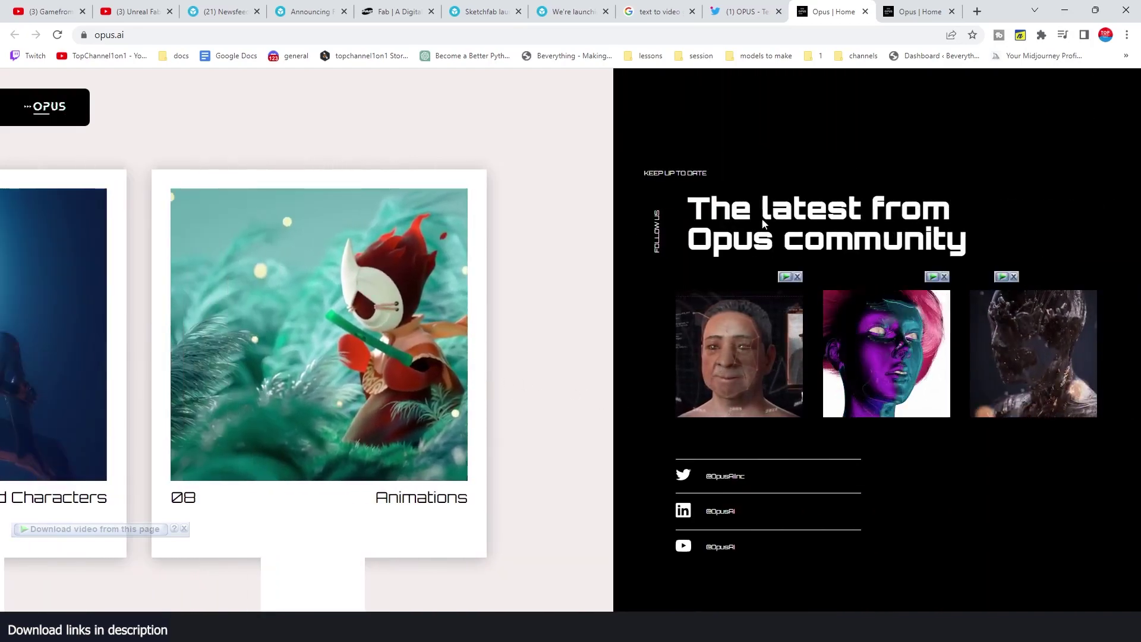
scroll(627, 571, "up", 5)
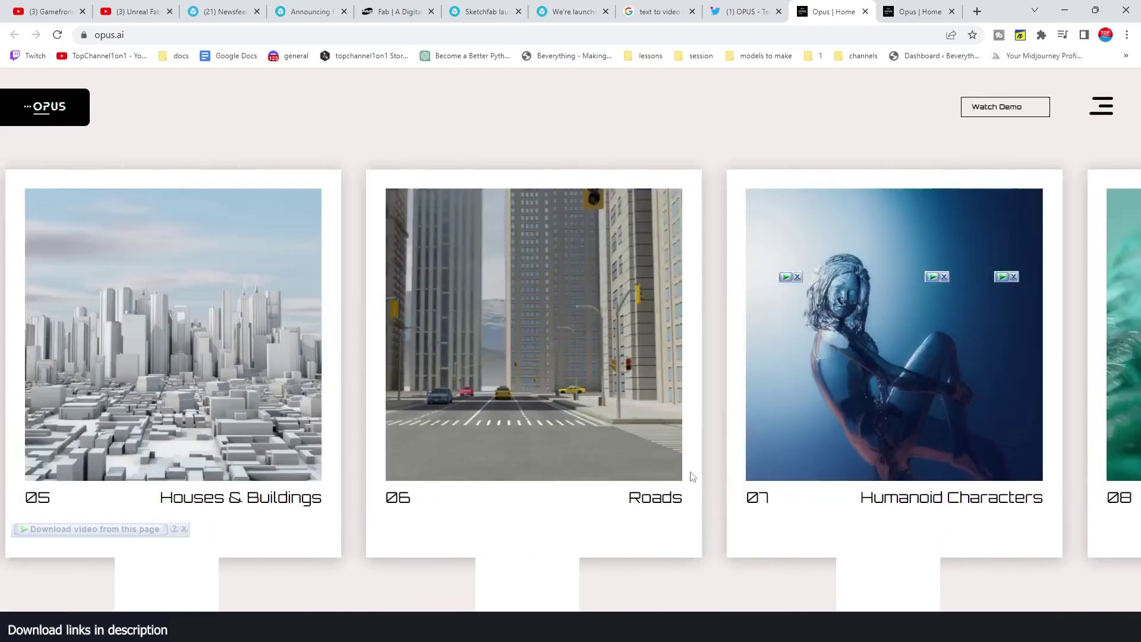
scroll(693, 476, "up", 6)
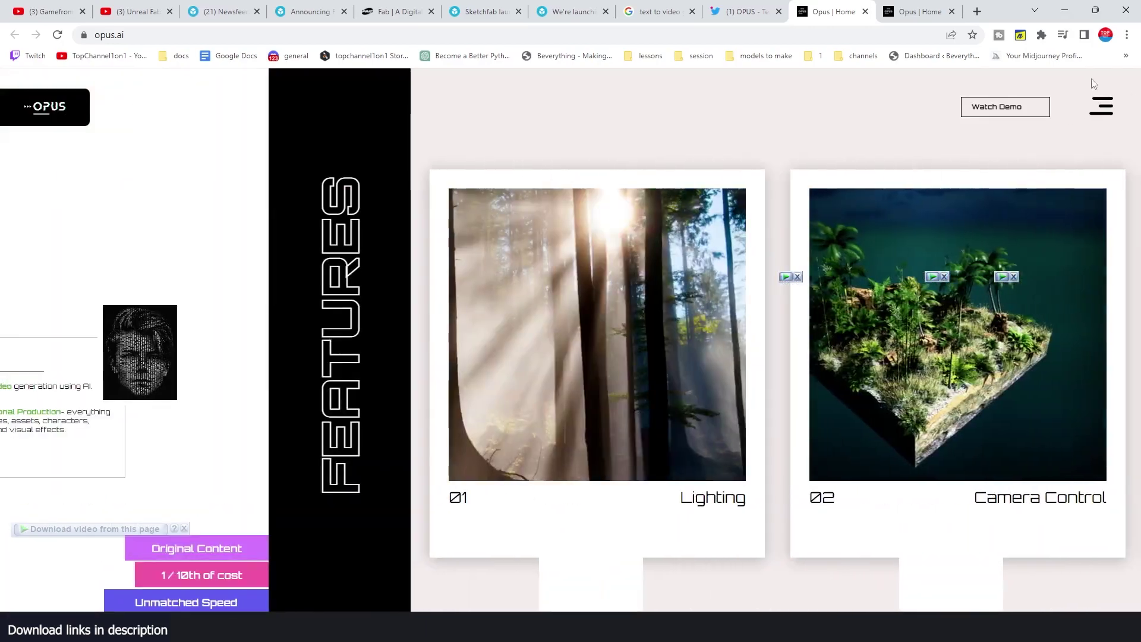
left_click(1006, 107)
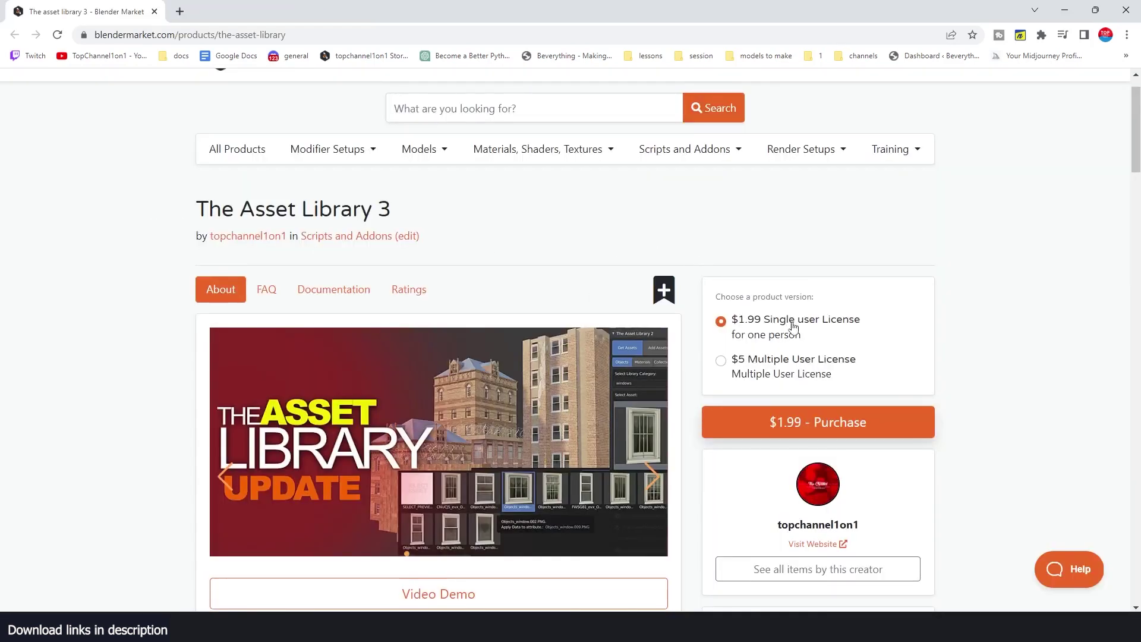
Scroll The Asset Library 3 page down to its improvements list and YouTube demo video.
scroll(426, 317, "down", 6)
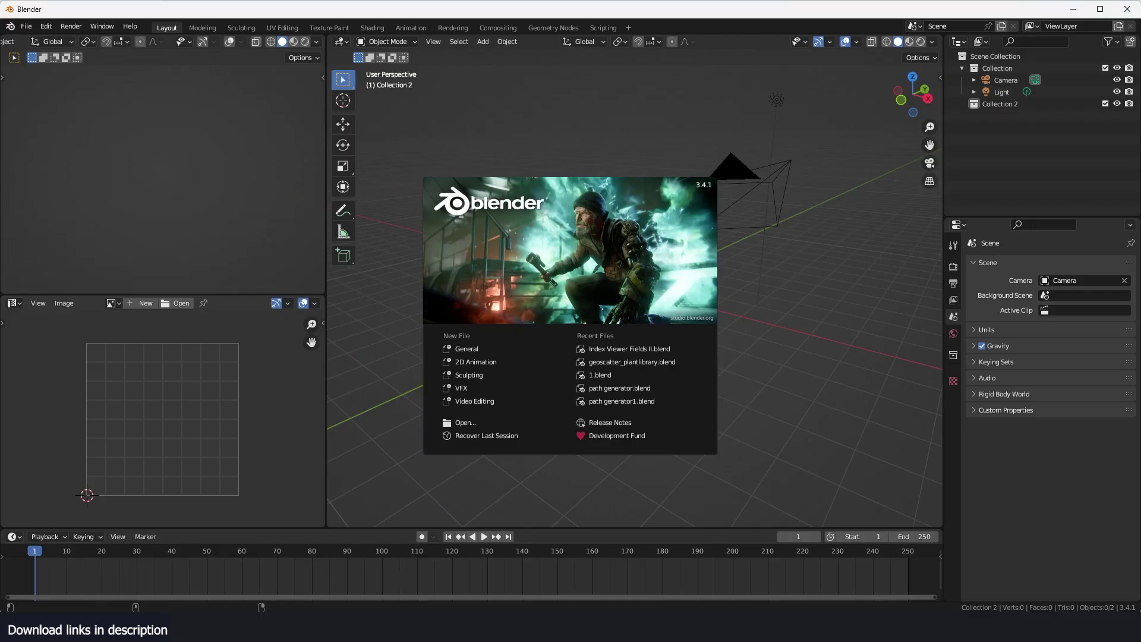
Dismiss the splash, show the asset library side panel, and browse library folders, briefly choosing decals.
left_click(822, 270)
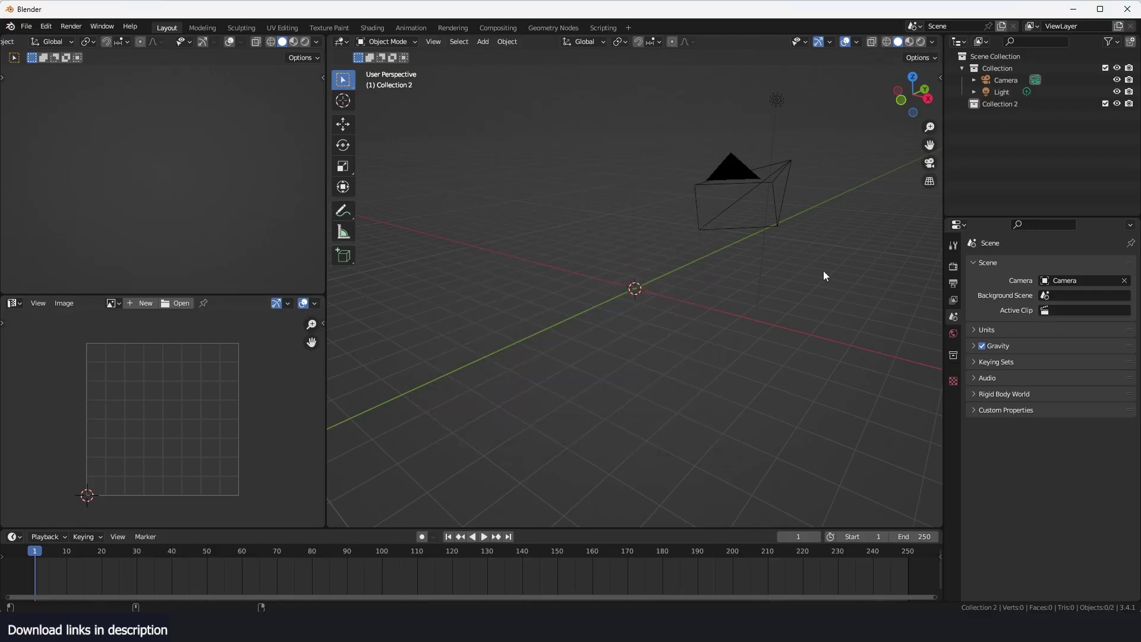
key("n")
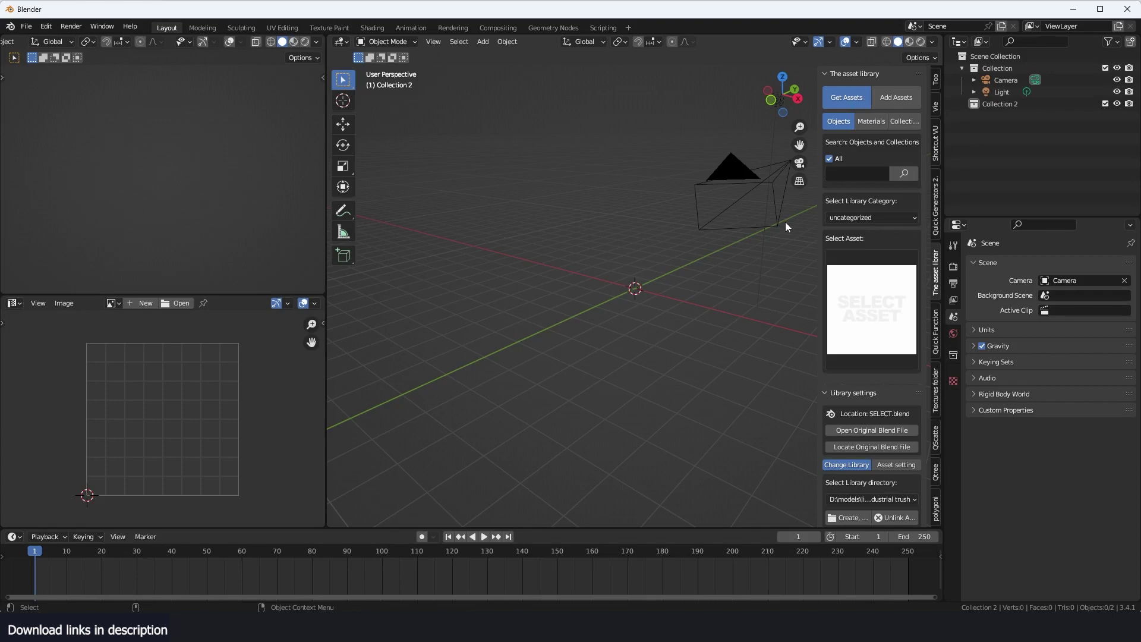
left_click(890, 497)
left_click(846, 499)
key("s")
left_click(877, 498)
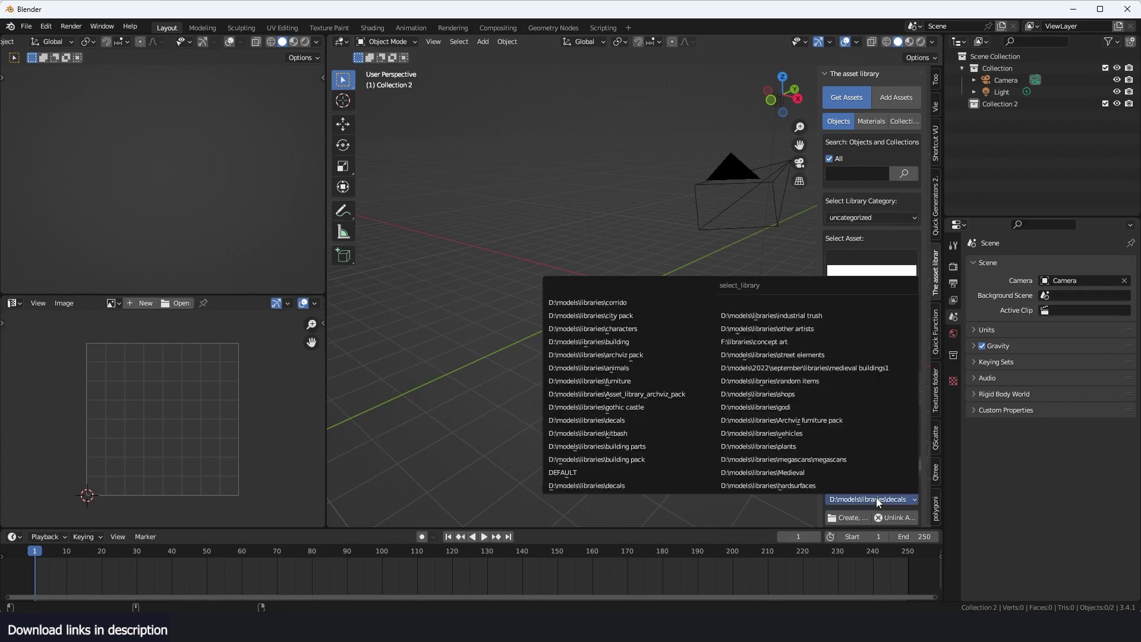
left_click(879, 501)
left_click(862, 499)
left_click(633, 508)
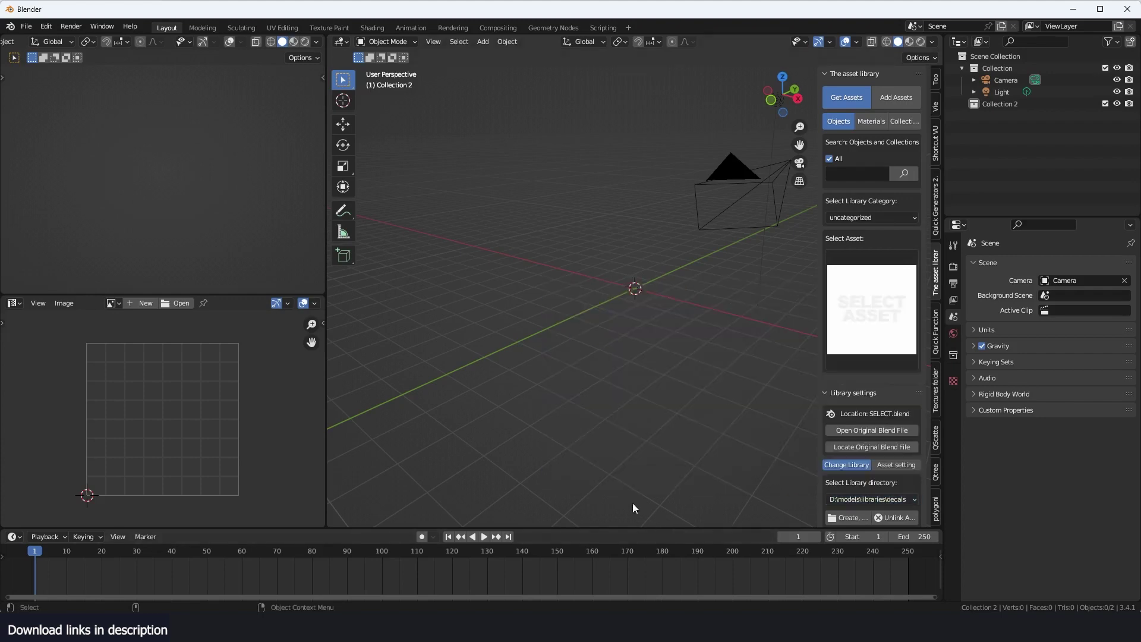
Look over the asset grid, then set the library directory to the furniture folder.
left_click(890, 498)
left_click(854, 278)
scroll(697, 589, "down", 3)
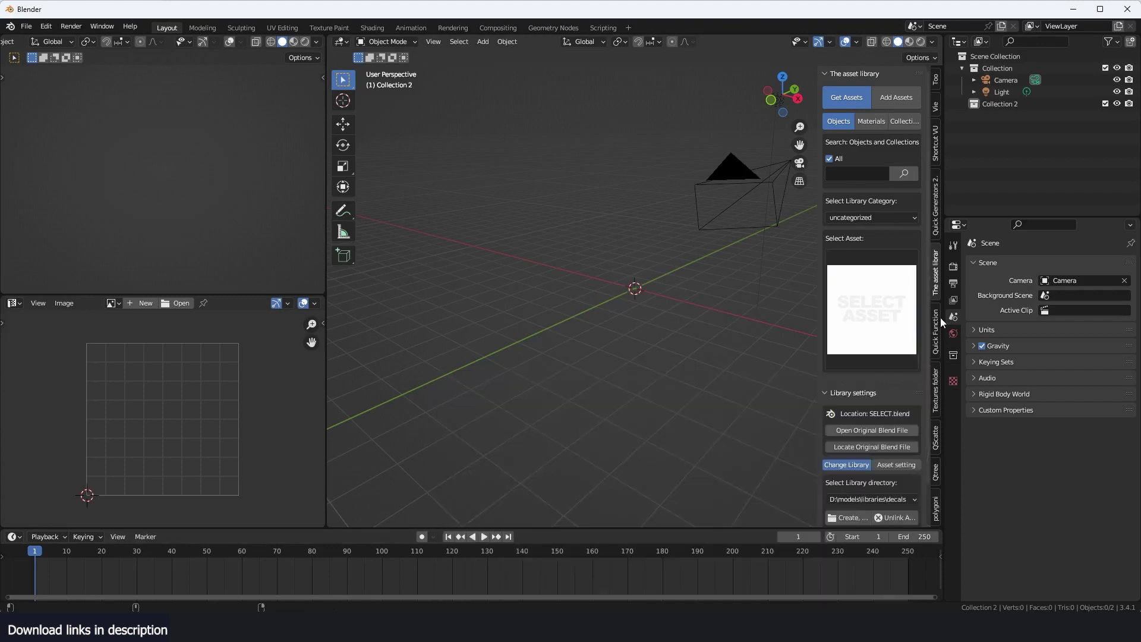
left_click(896, 501)
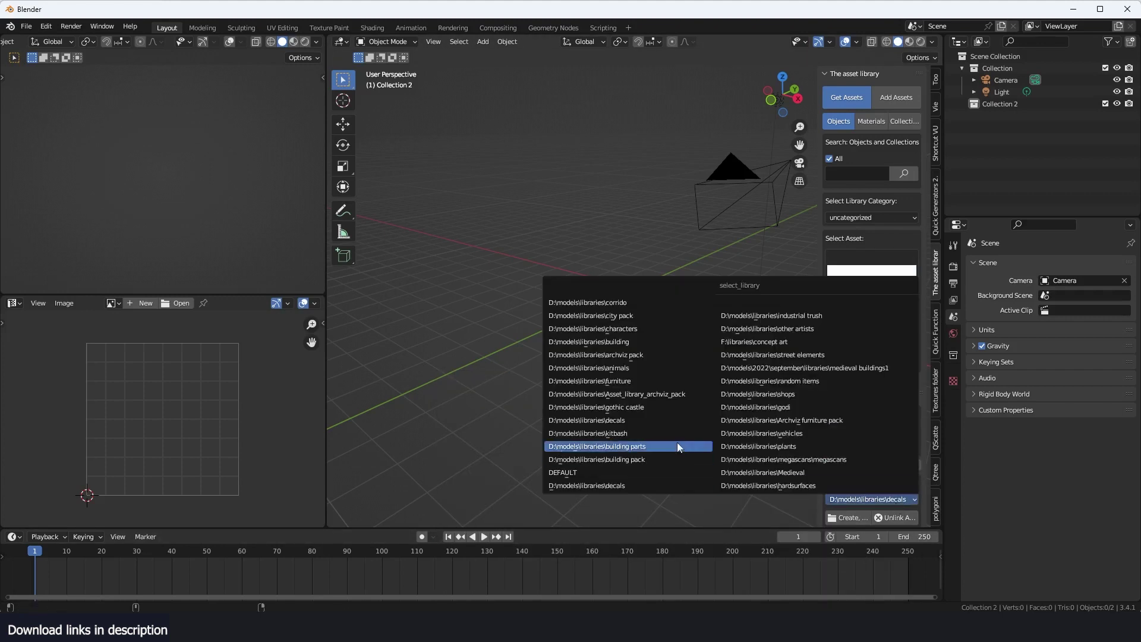
left_click(853, 308)
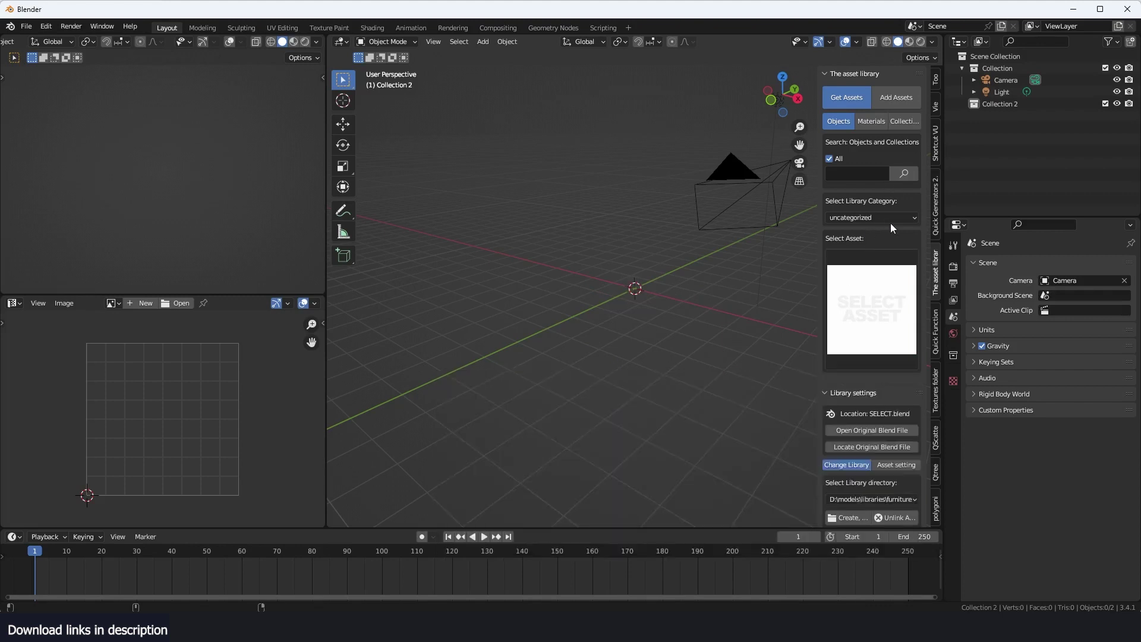
Set the asset category to furniture, add the sofa to the scene, then delete it.
left_click(892, 217)
left_click(866, 256)
left_click(890, 283)
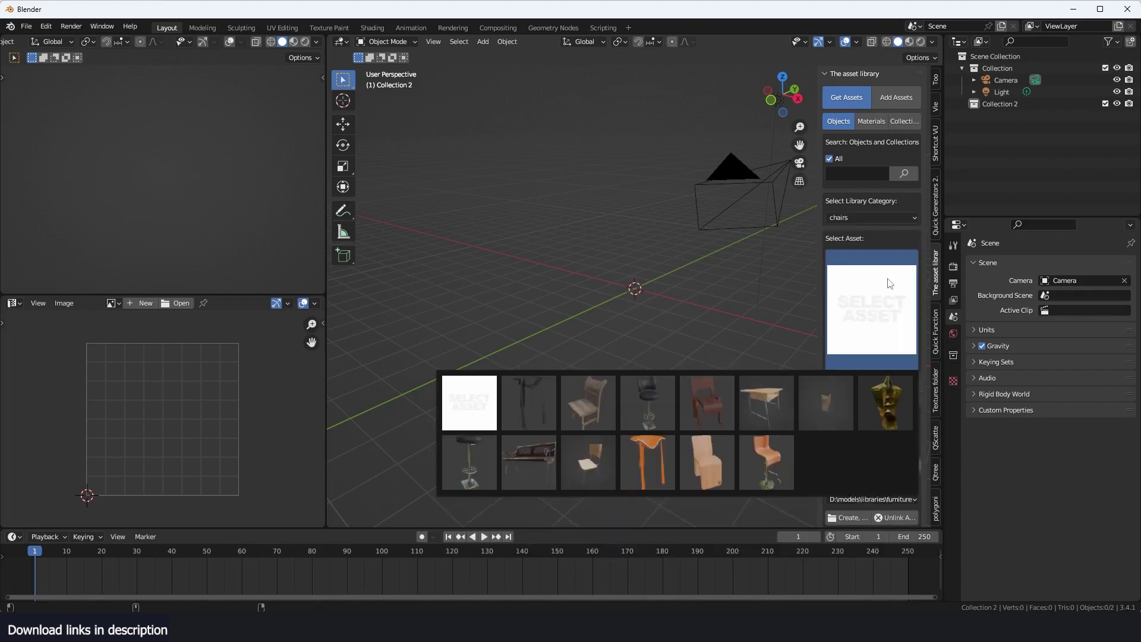
left_click(878, 306)
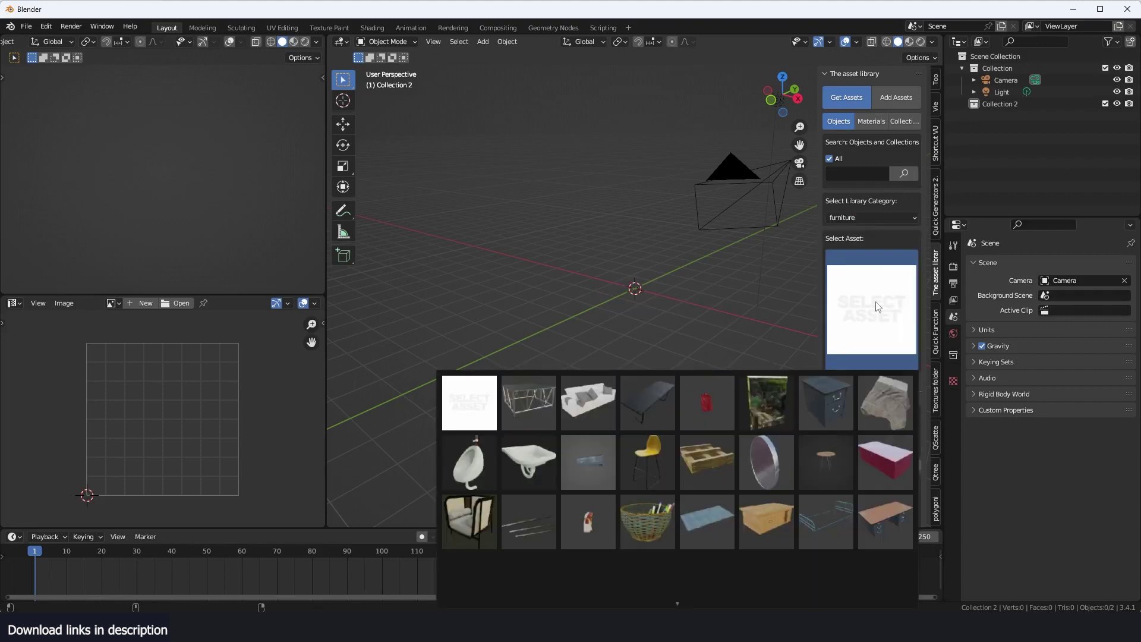
left_click(620, 390)
left_click(842, 300)
left_click(593, 387)
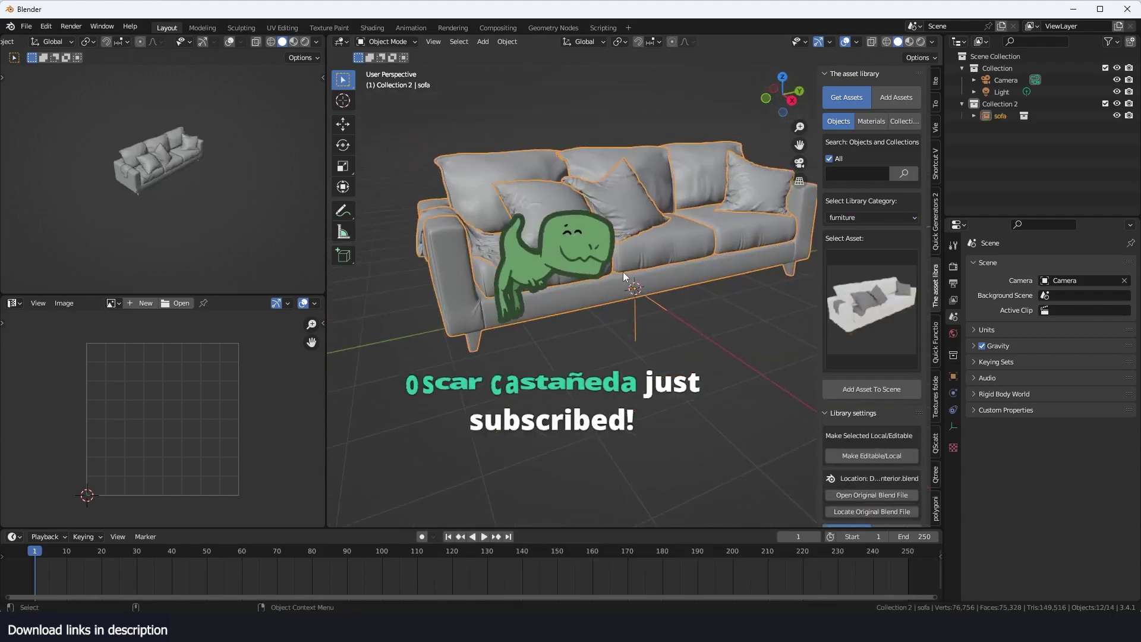
key("Delete")
Add the blanket asset to the scene and delete it.
left_click(866, 286)
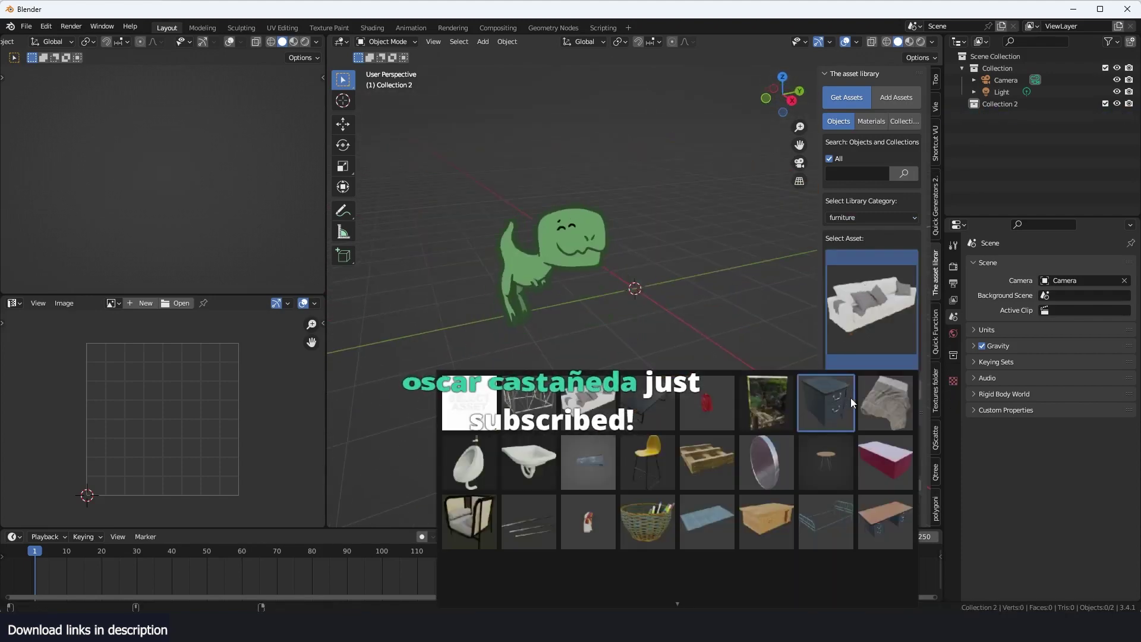
left_click(869, 401)
left_click(884, 388)
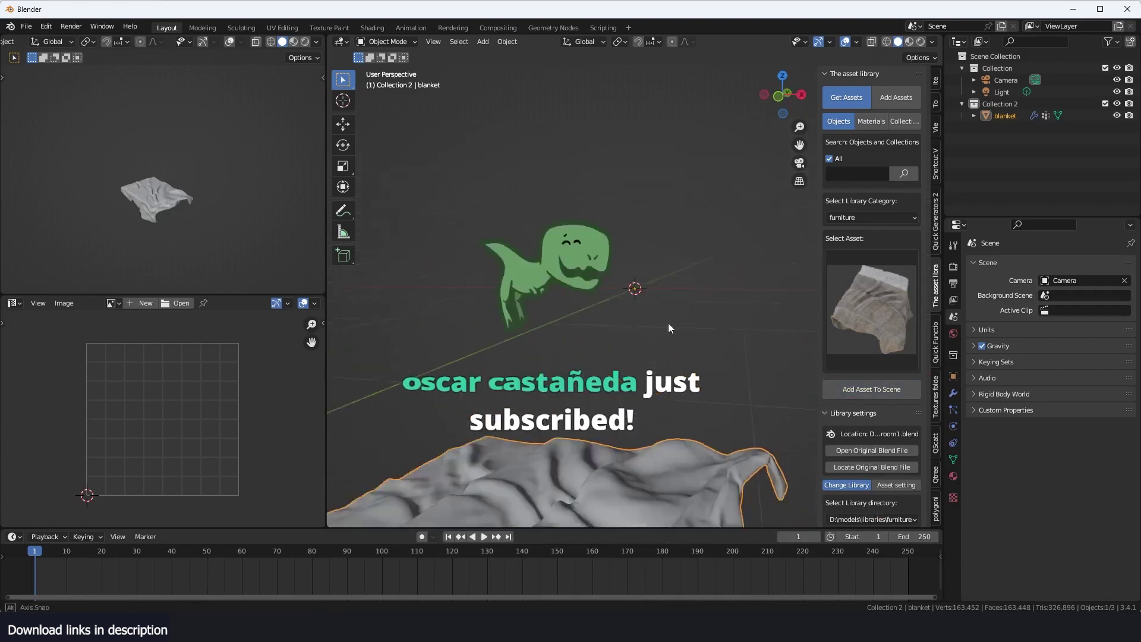
key("Delete")
Add the wooden table with doors to the scene, then delete it.
left_click(849, 288)
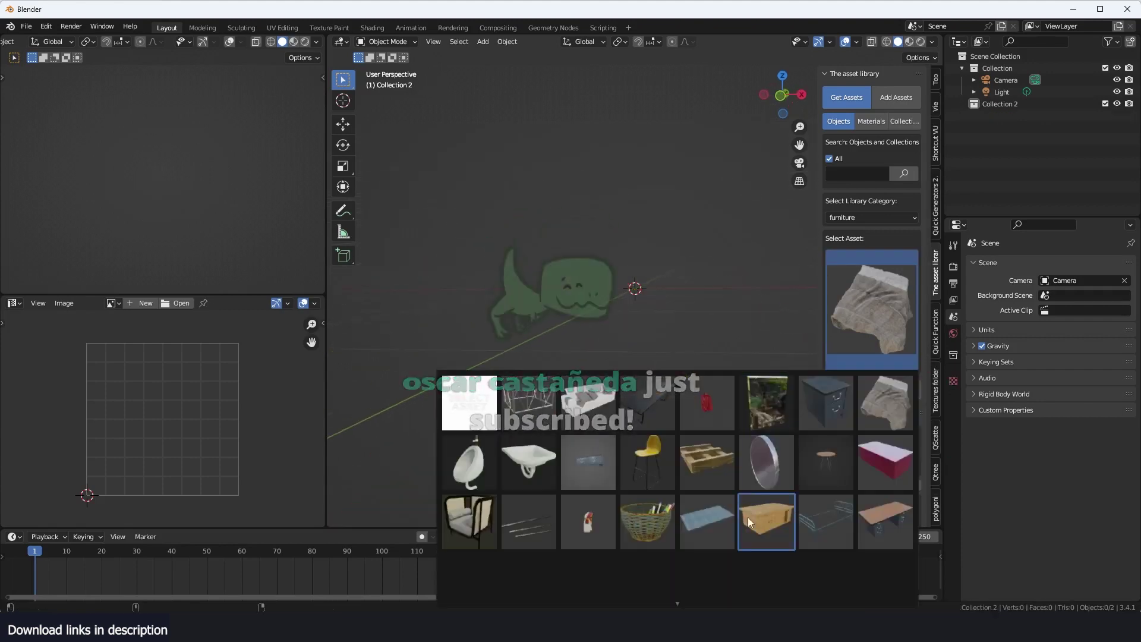
left_click(748, 517)
left_click(871, 389)
key("x")
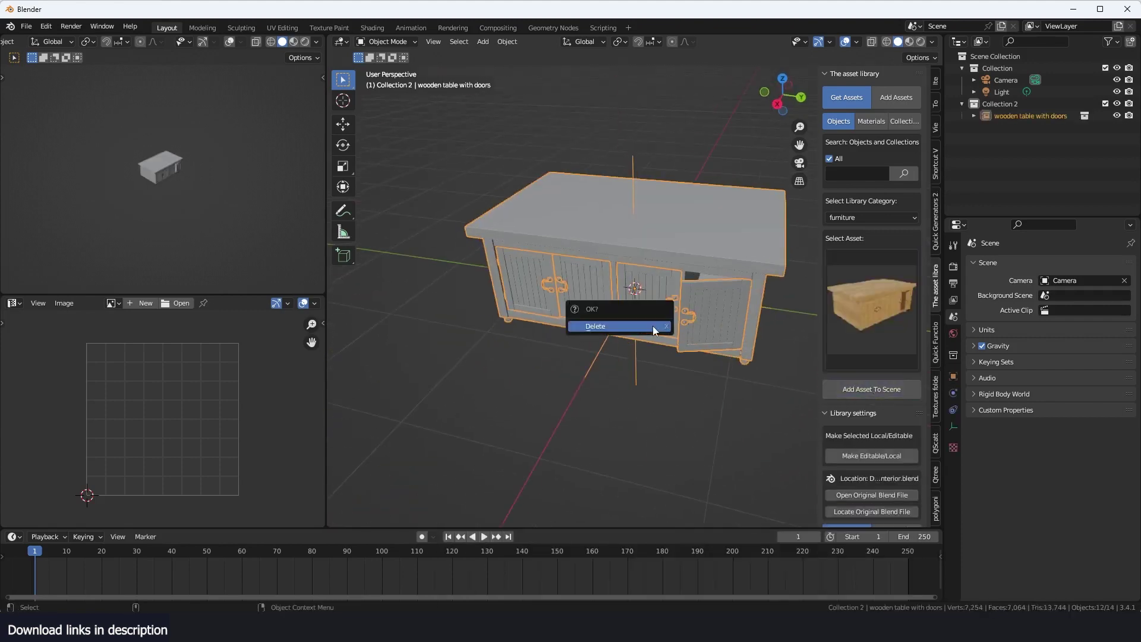
left_click(655, 327)
Add the wood-top office table to the scene, then delete it.
left_click(849, 297)
left_click(866, 512)
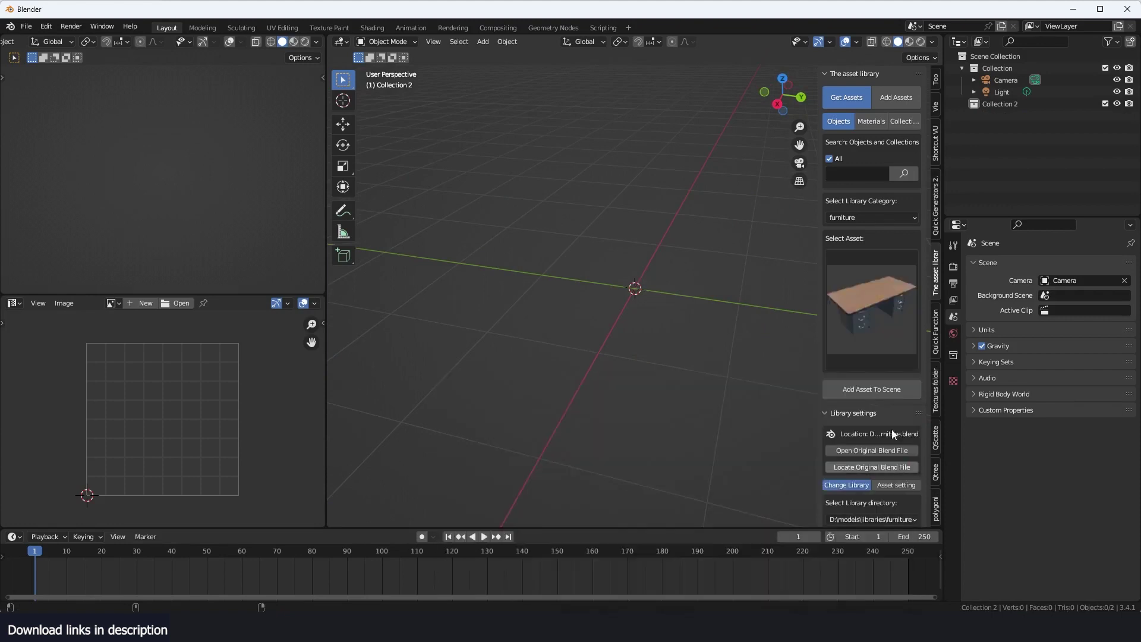
left_click(870, 387)
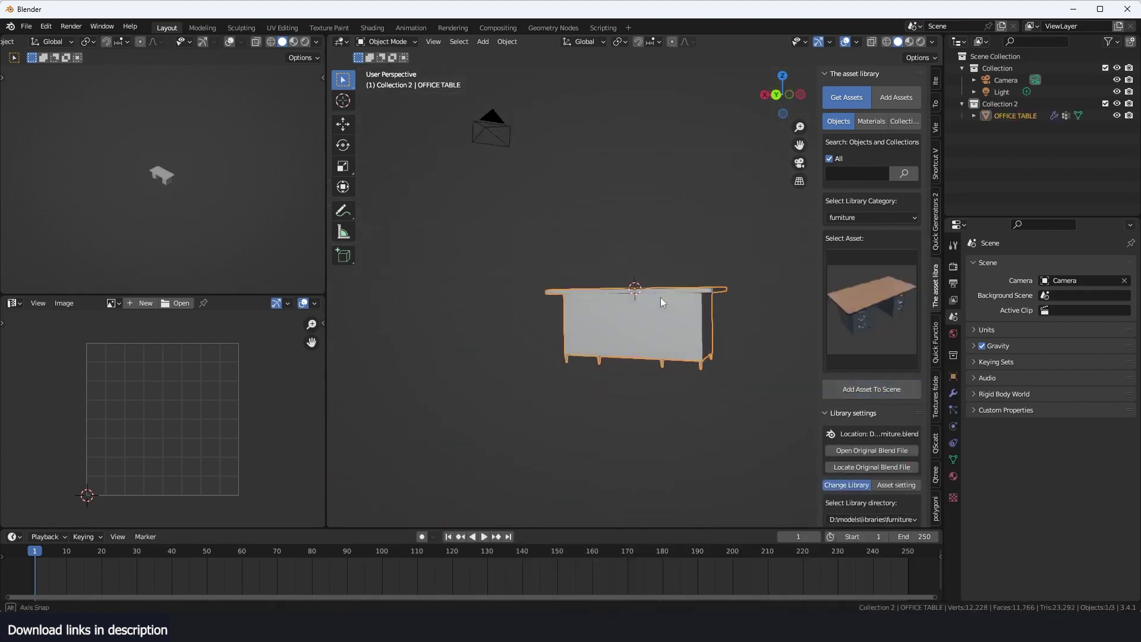
key("x")
left_click(665, 316)
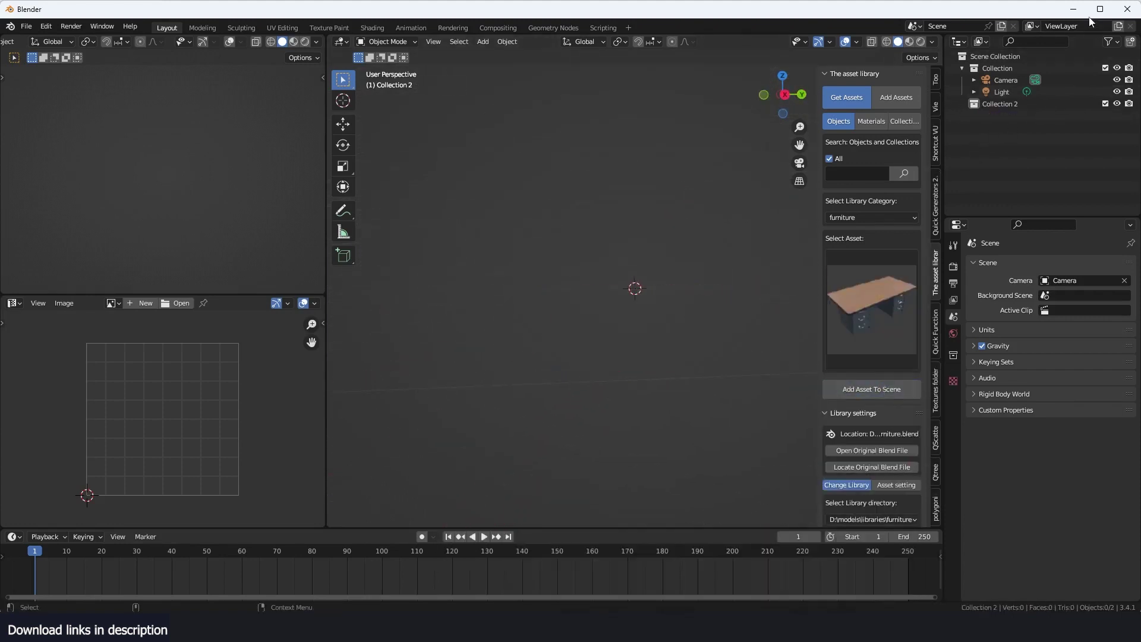